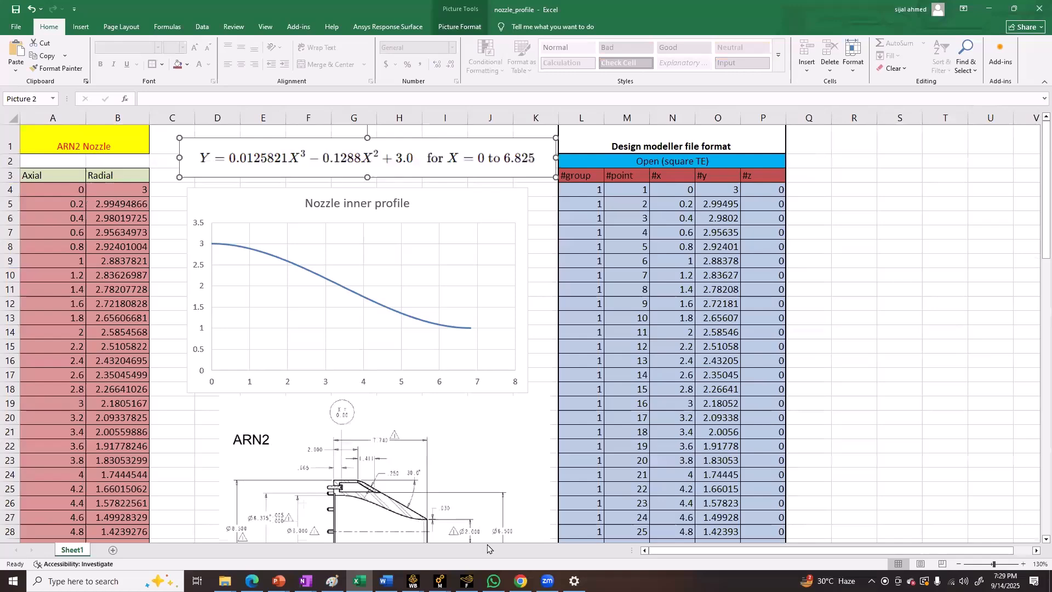
Examine the axial and radial columns of the ARN2 nozzle table, including the formulas in their first and last rows
ctrl+scroll(127, 205, up, 1)
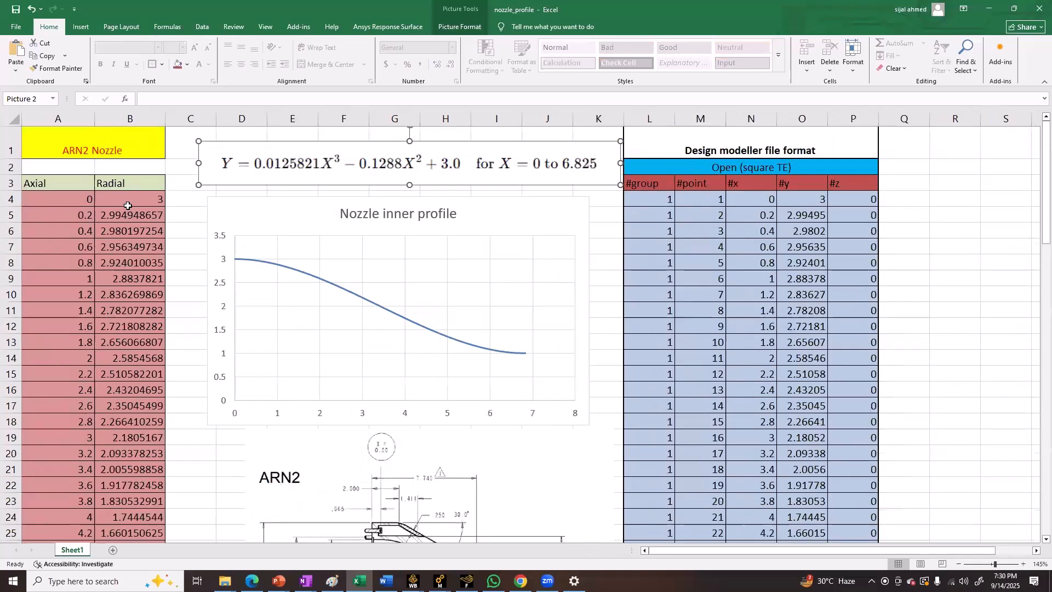
click(79, 194)
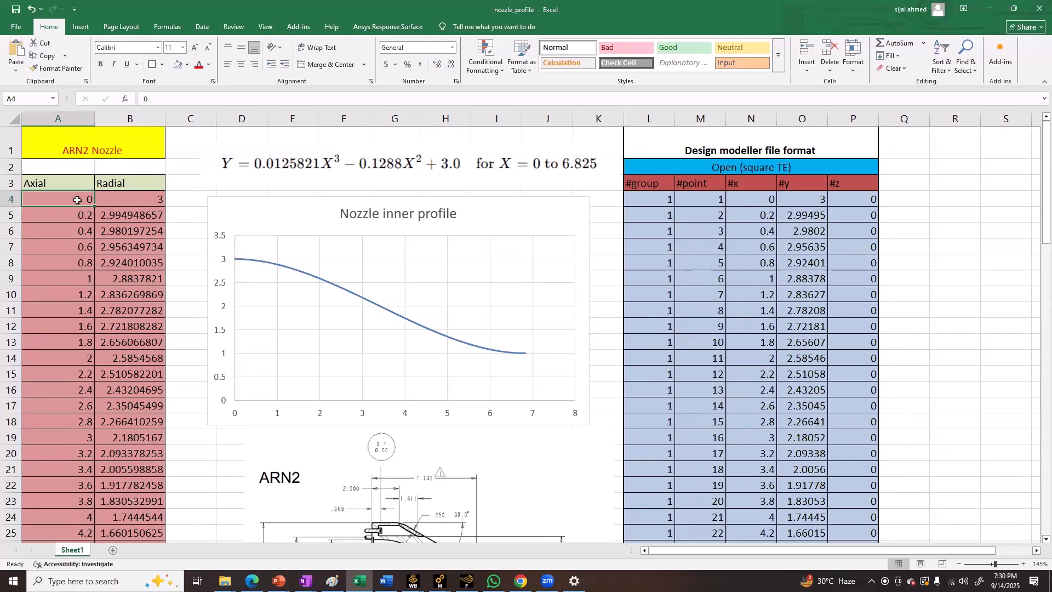
click(126, 198)
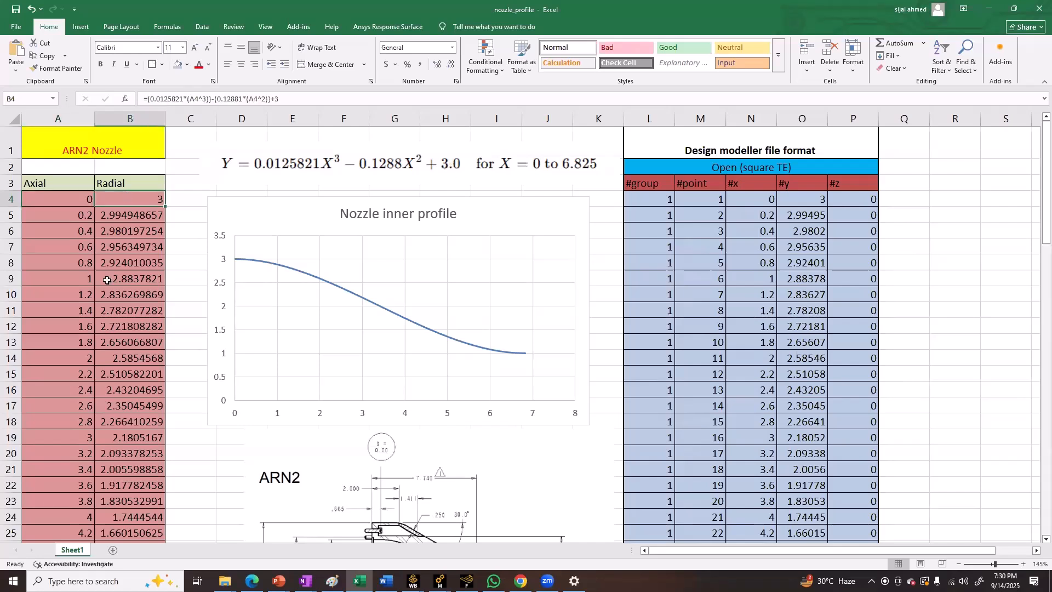
click(77, 216)
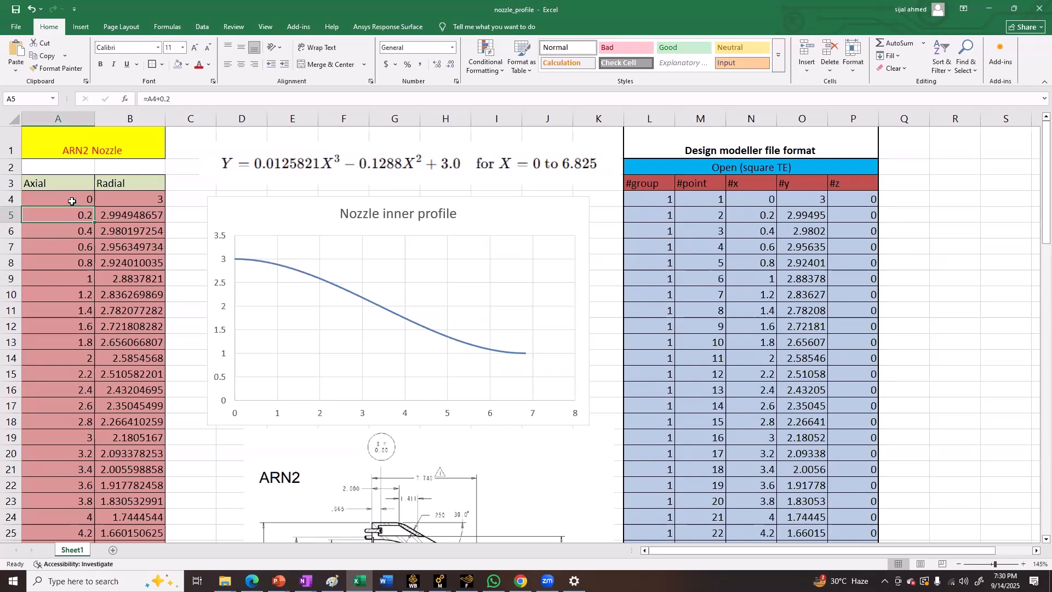
scroll(85, 299, down, 5)
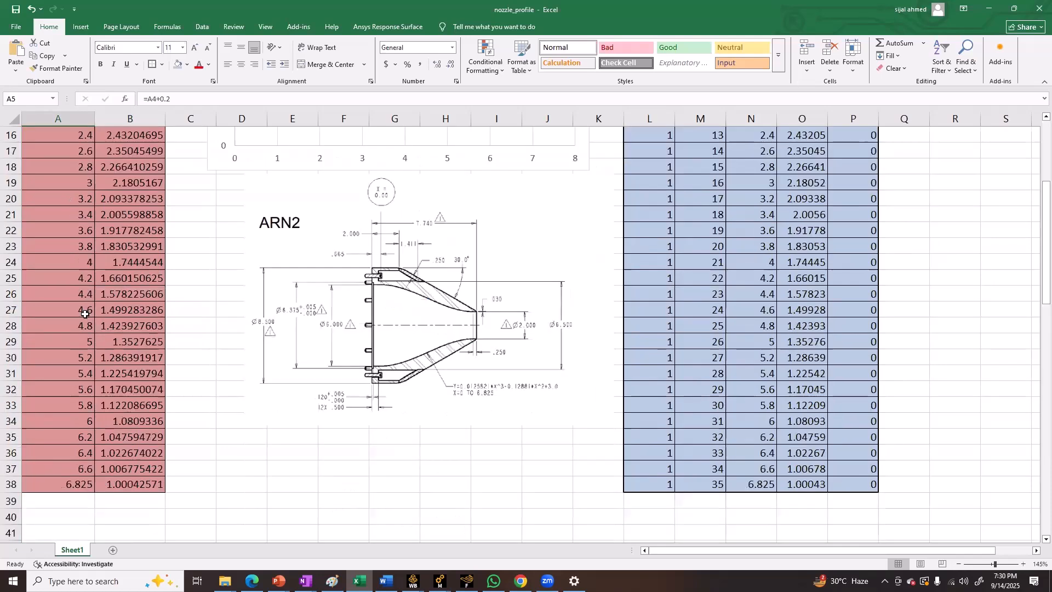
click(70, 485)
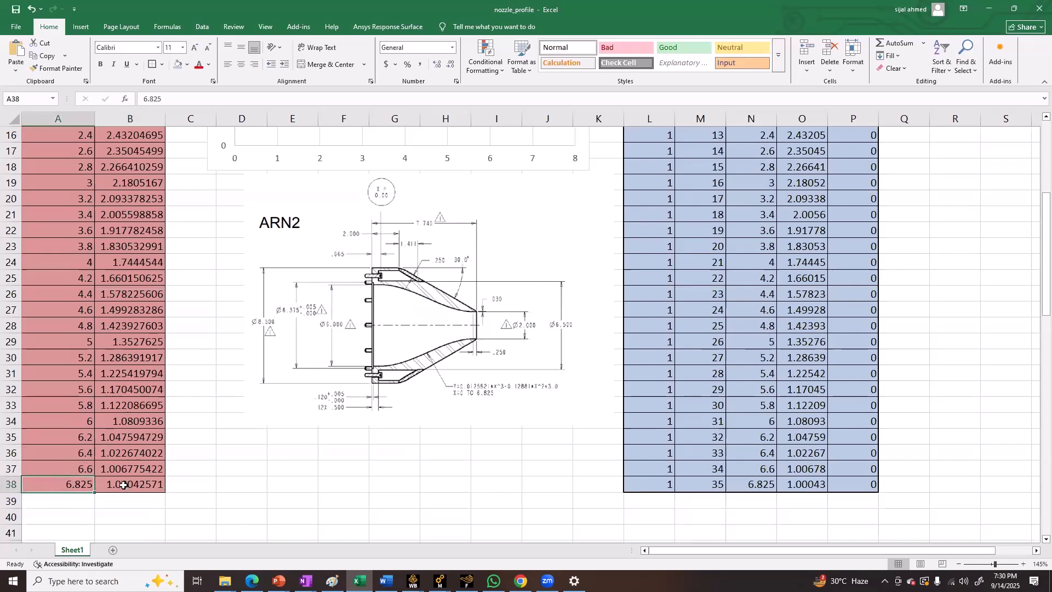
key(Right)
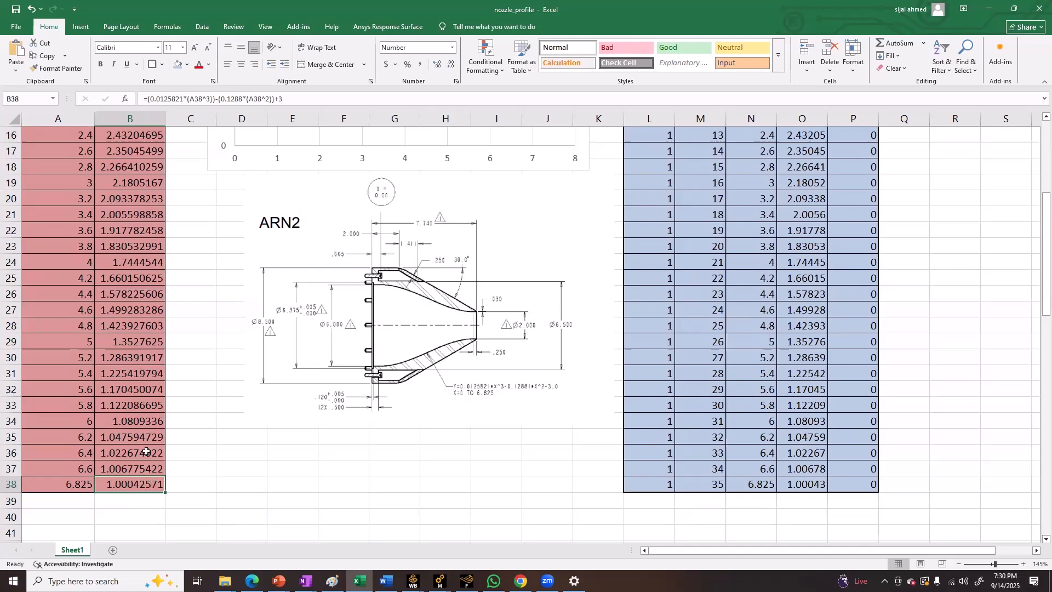
scroll(790, 378, up, 5)
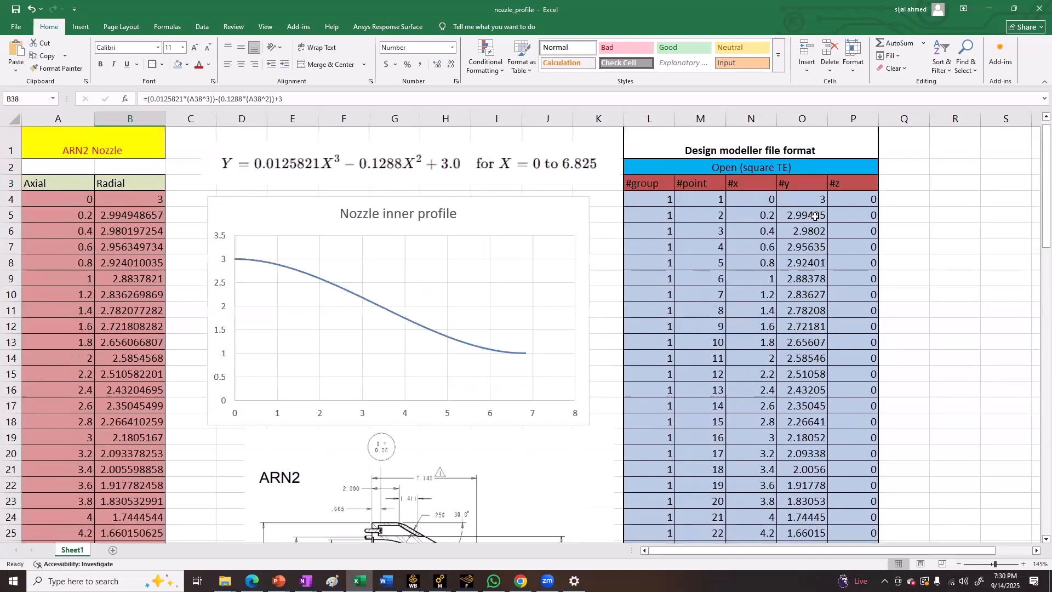
Examine the group, point, x, y and z data in the Design modeller table from the last row back to the first
scroll(823, 300, down, 4)
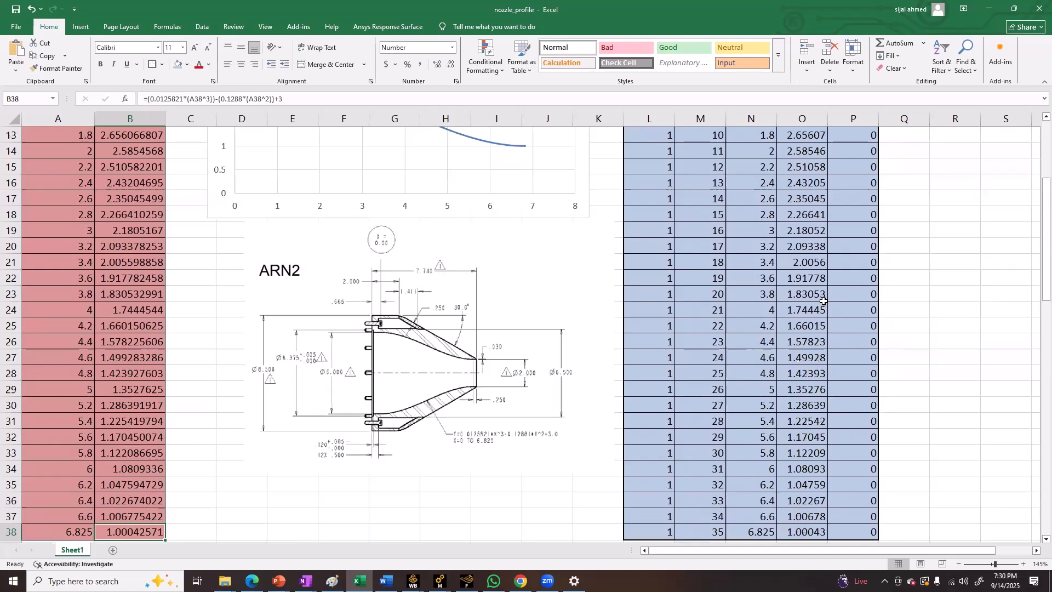
scroll(823, 301, down, 3)
drag(752, 388, 849, 385)
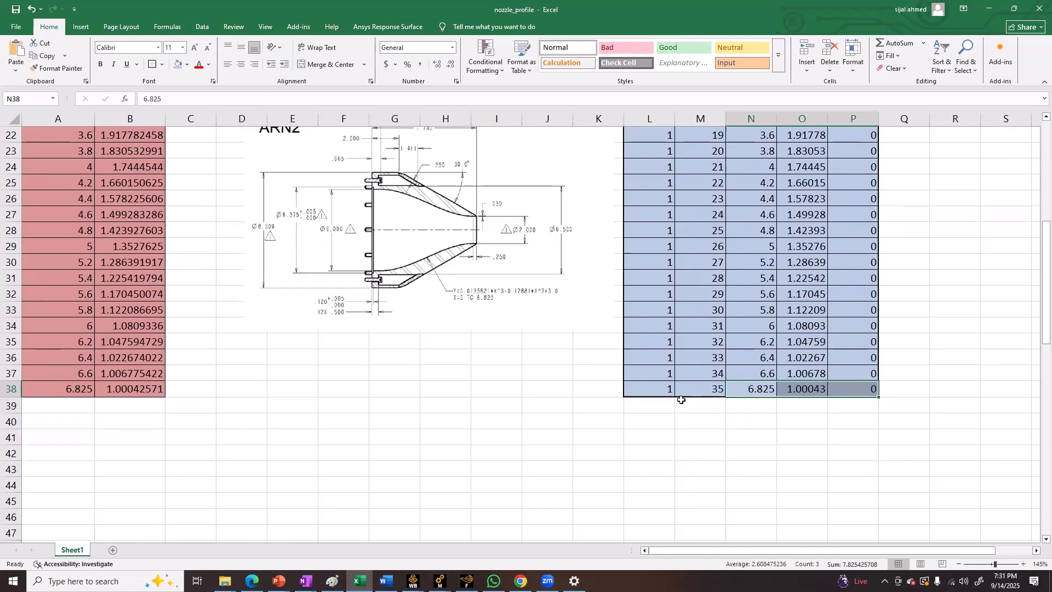
click(698, 390)
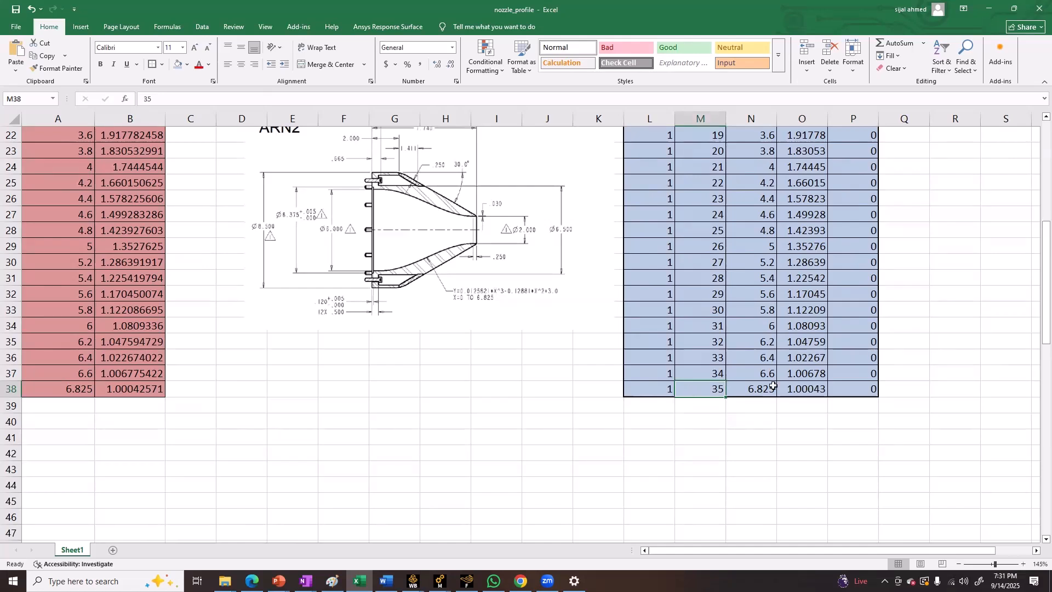
scroll(771, 364, up, 7)
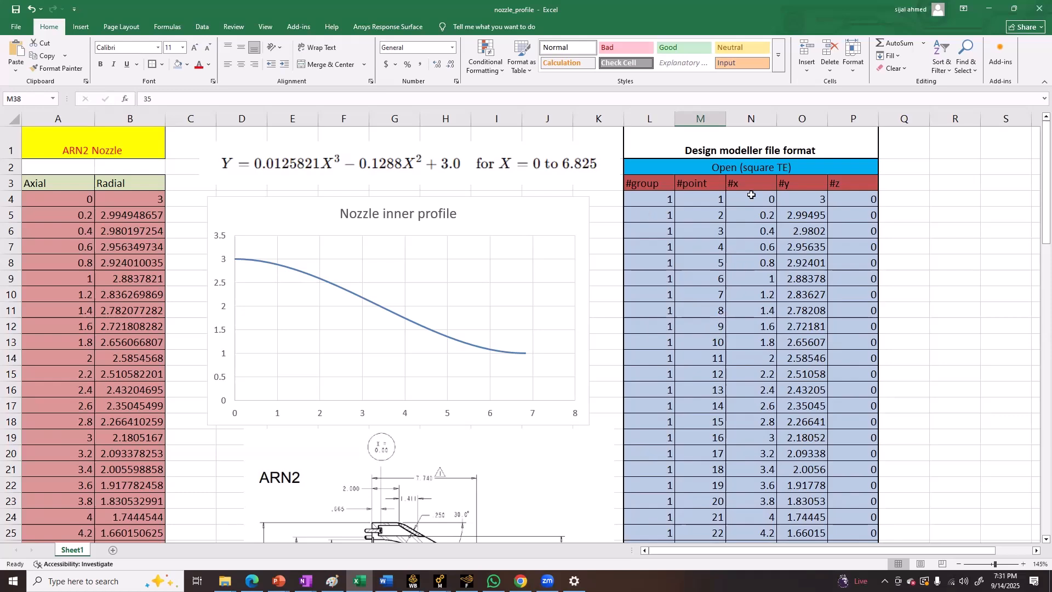
drag(666, 204, 876, 453)
scroll(833, 438, up, 5)
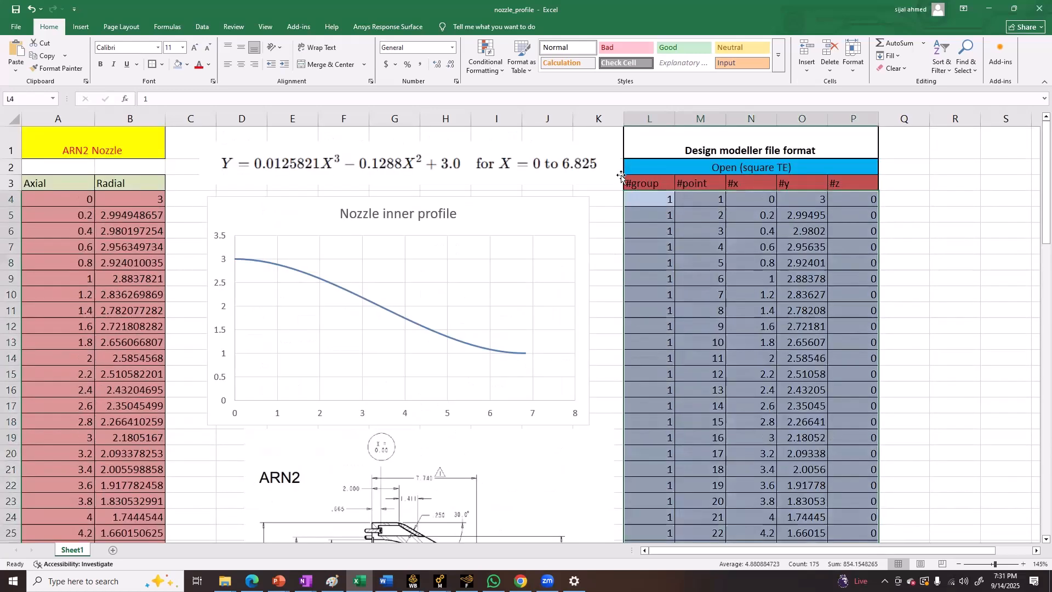
Examine the Design modeller table's headings and x, y, z points against the nozzle inner profile chart and the ARN2 drawing
ctrl+click(645, 184)
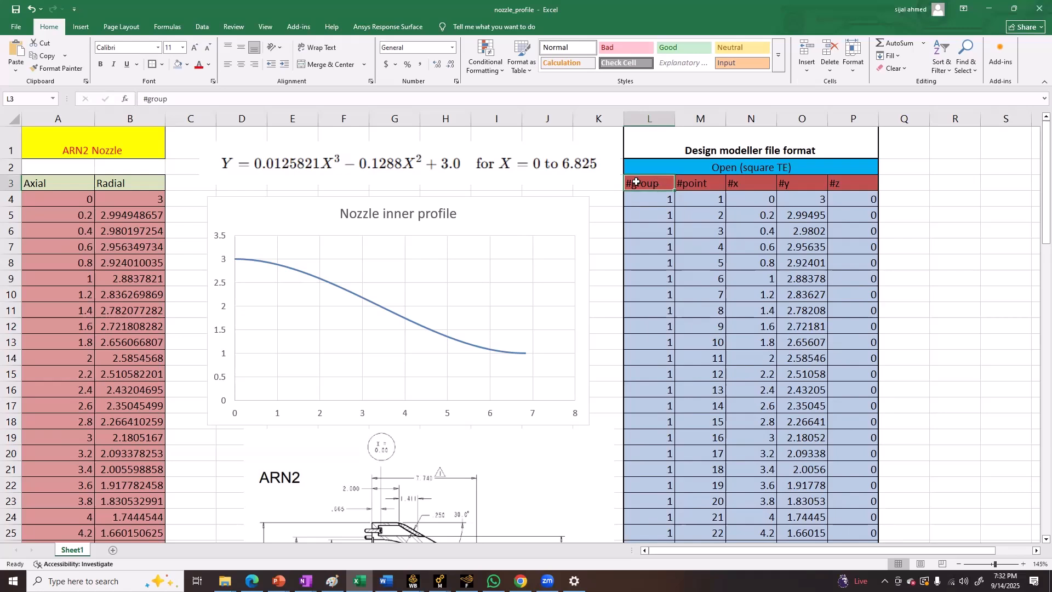
double_click(695, 167)
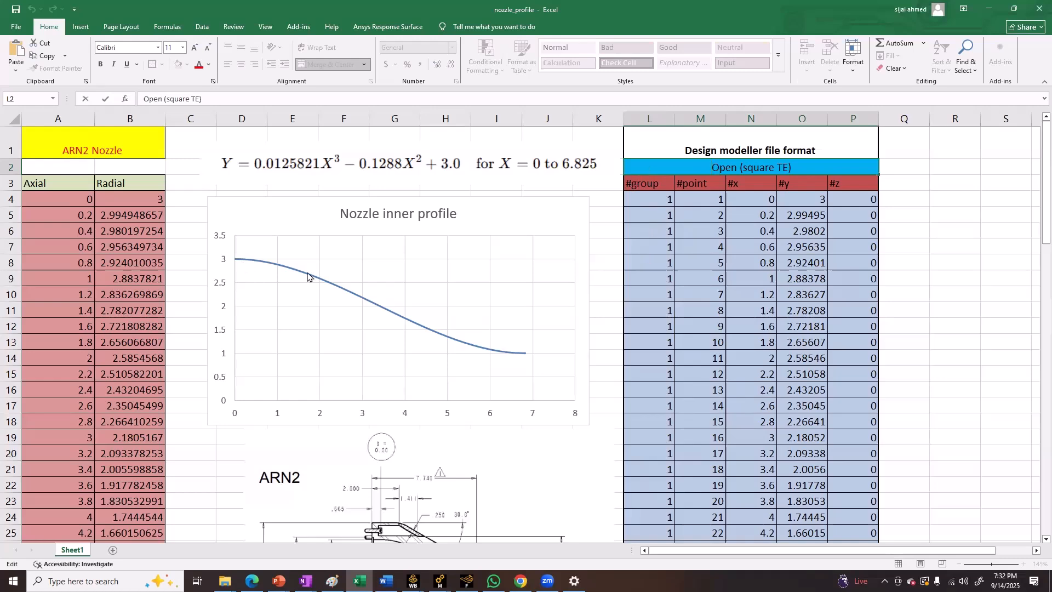
scroll(398, 295, down, 1)
scroll(641, 223, up, 1)
click(848, 198)
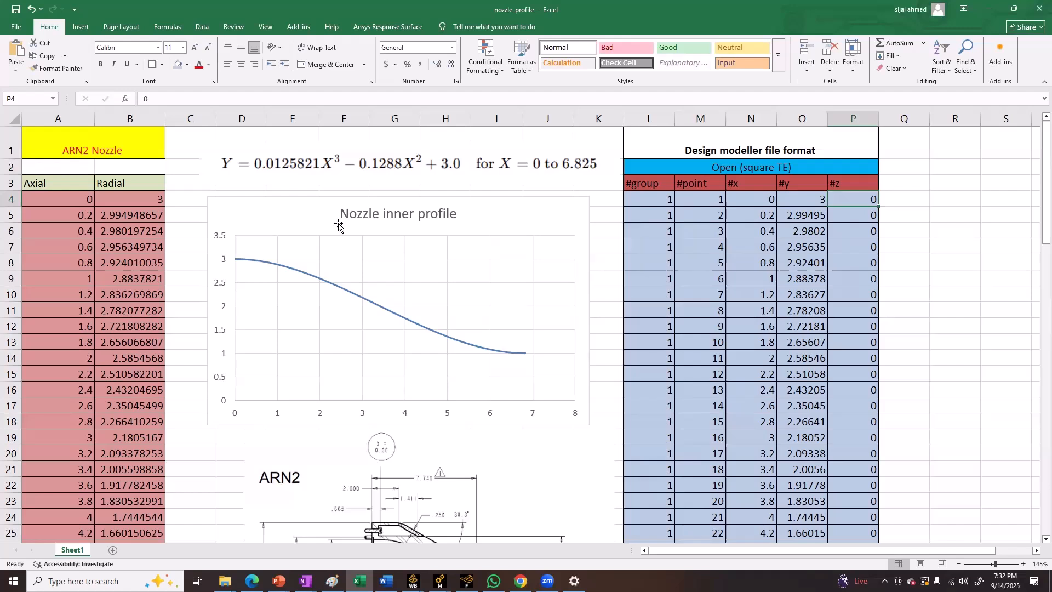
drag(745, 198, 800, 420)
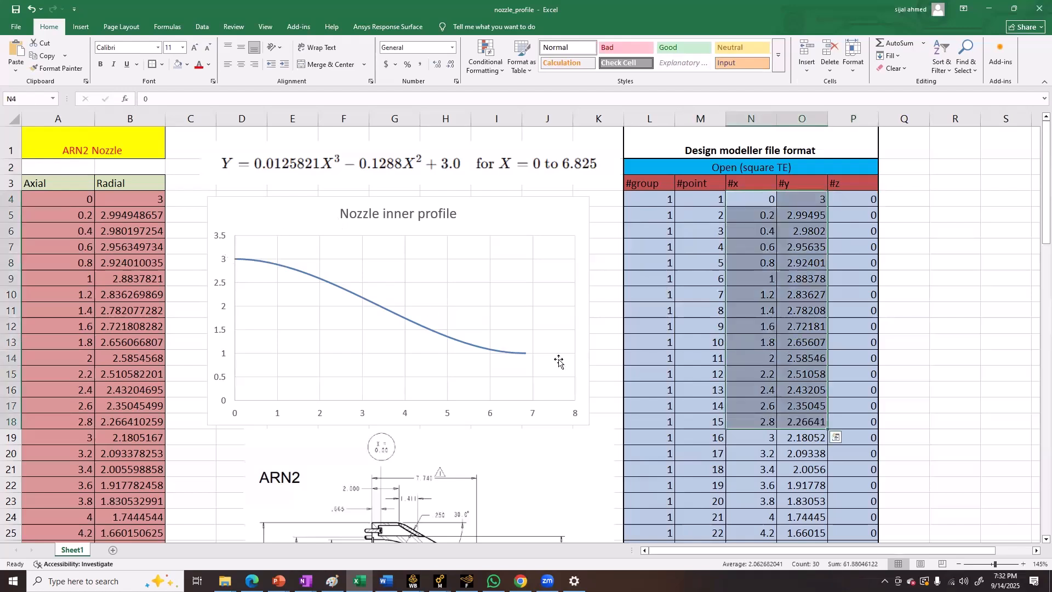
scroll(392, 340, down, 4)
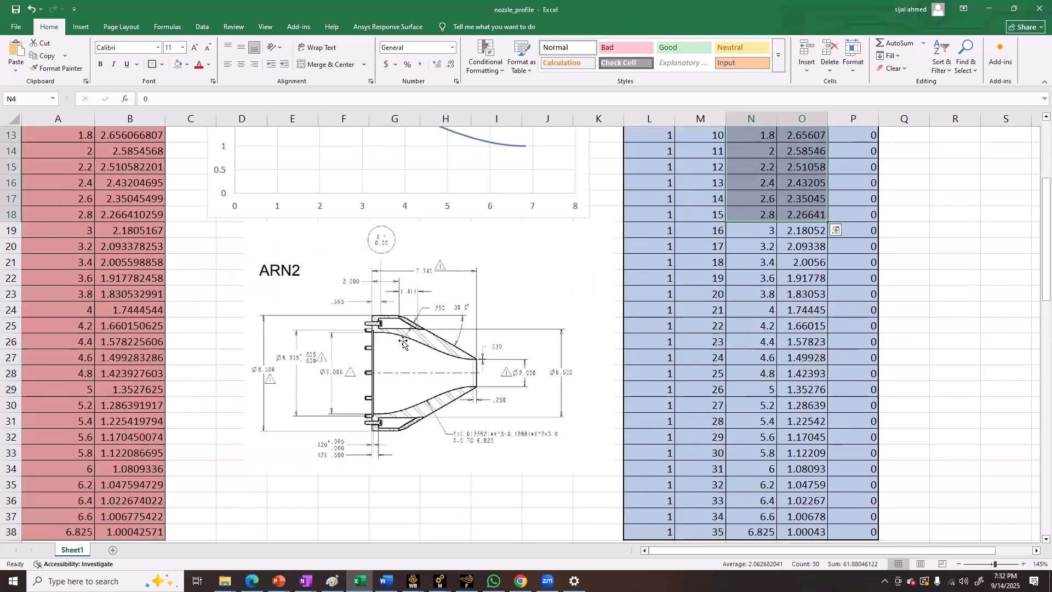
scroll(445, 348, up, 3)
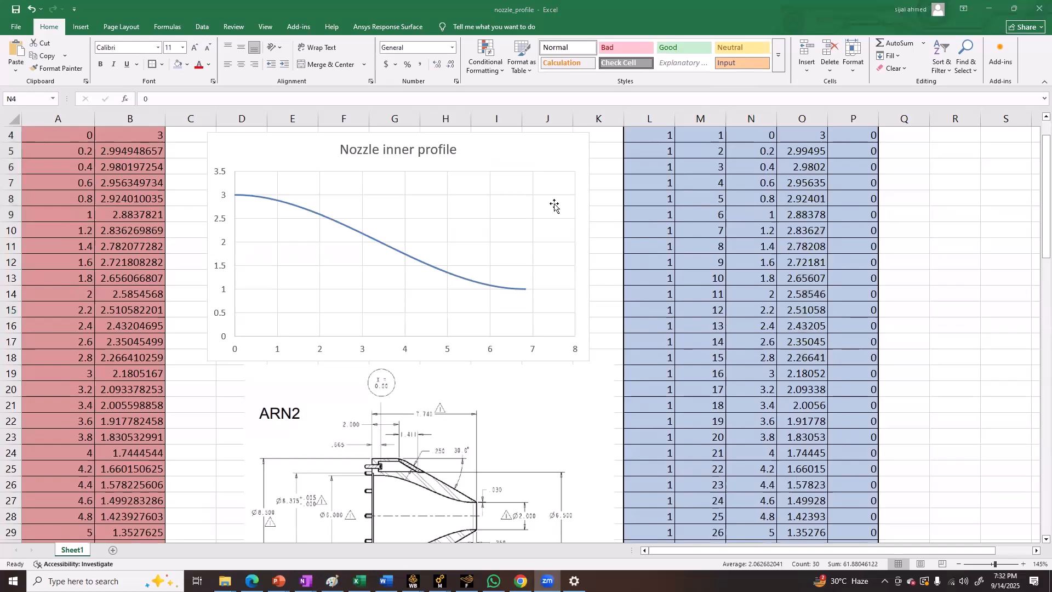
scroll(504, 343, up, 1)
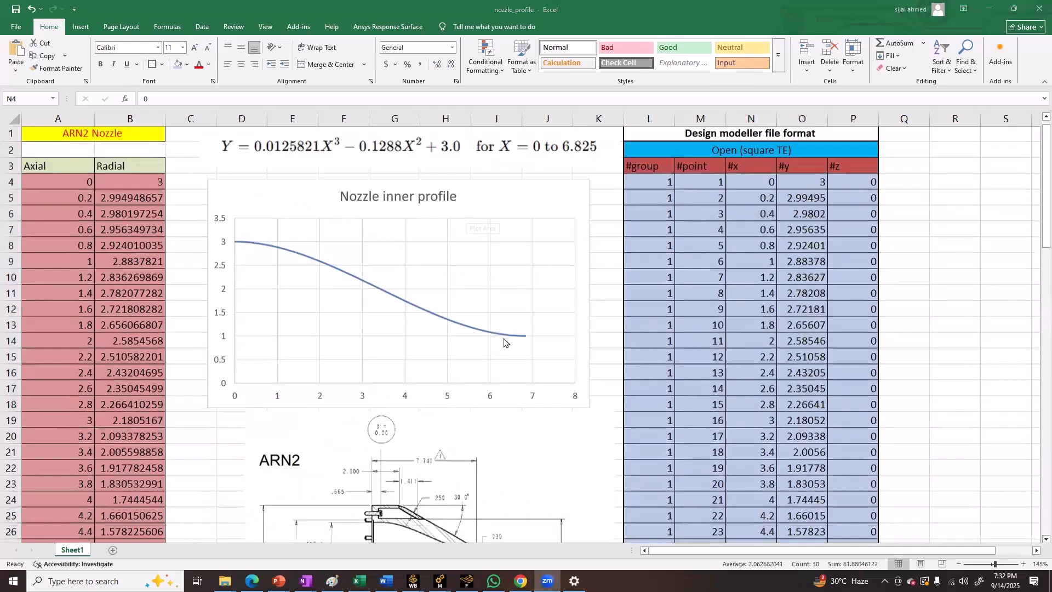
scroll(493, 324, up, 1)
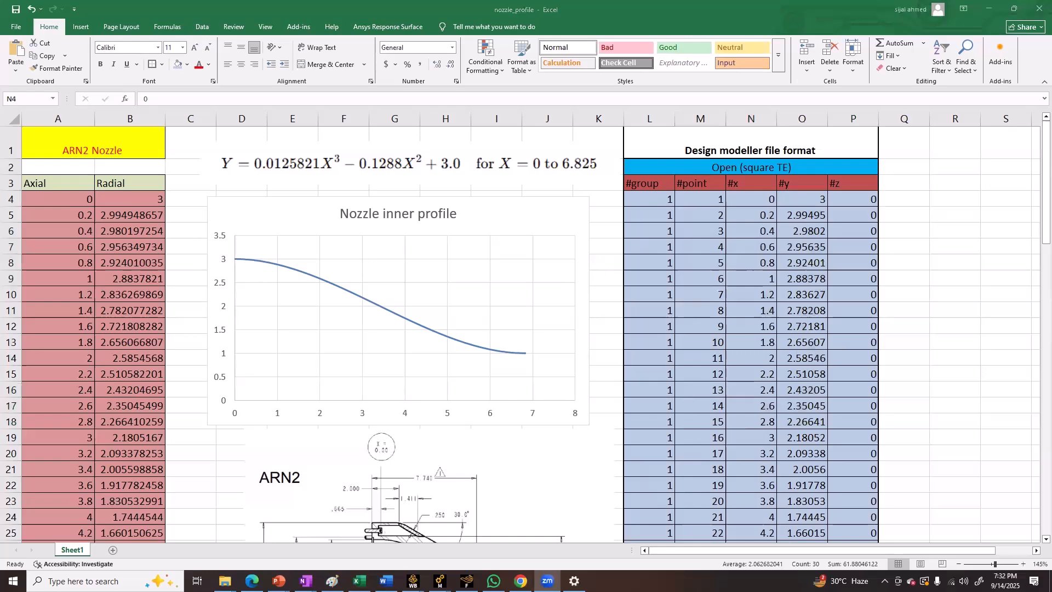
Switch to the unsaved Ansys Workbench project
click(493, 581)
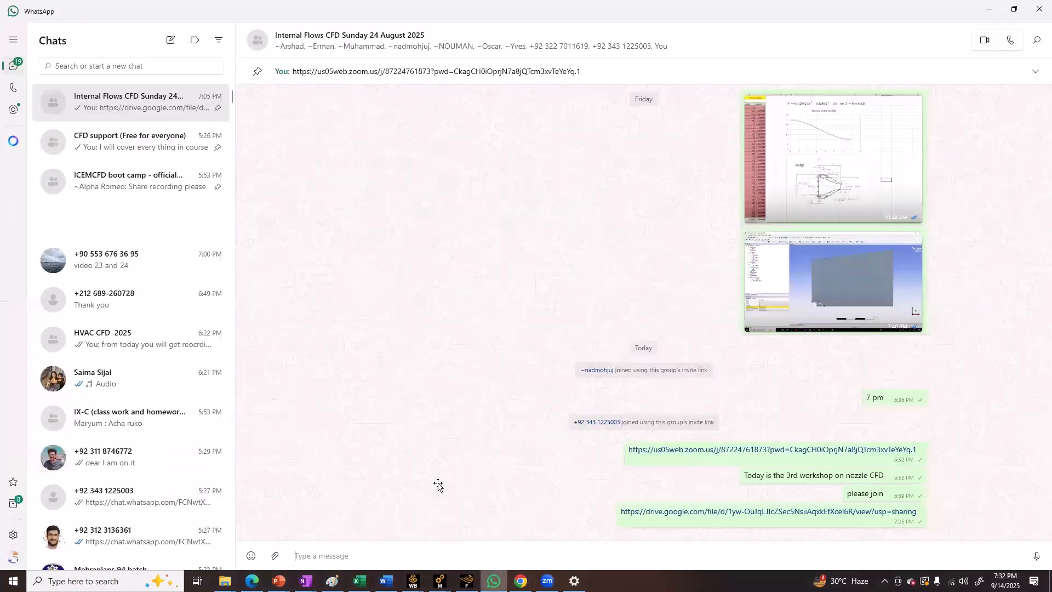
click(358, 581)
click(412, 581)
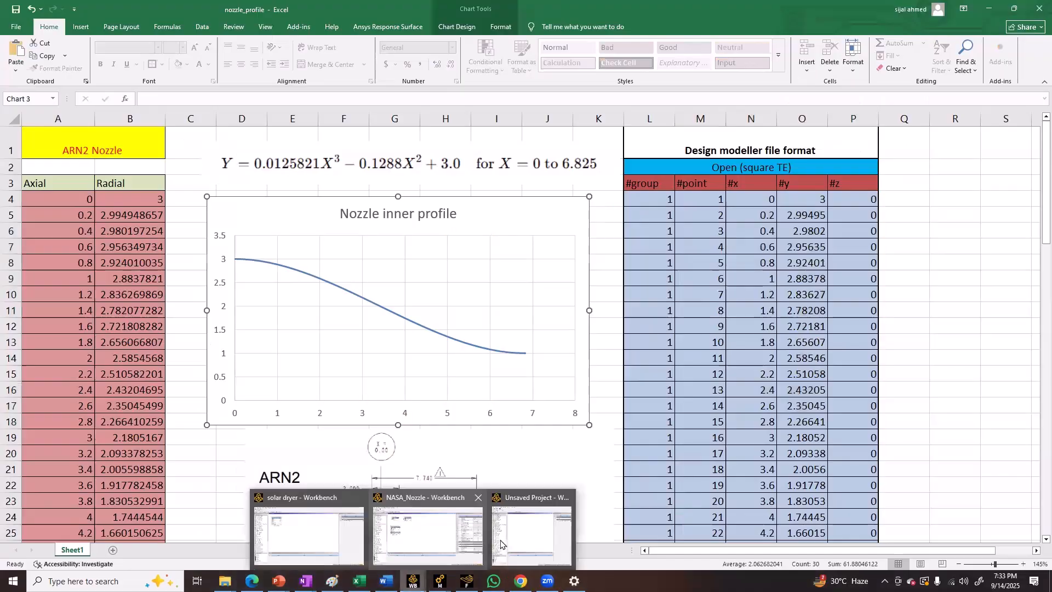
click(500, 540)
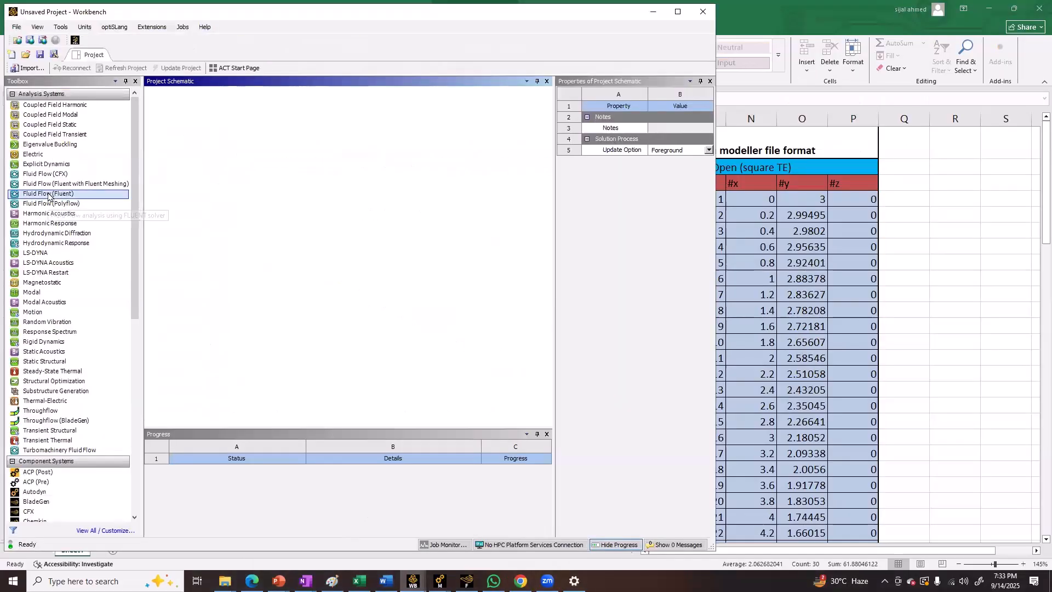
Add a standalone Fluid Flow (Fluent) system to the project schematic and open its Geometry in DesignModeler
drag(53, 194, 189, 139)
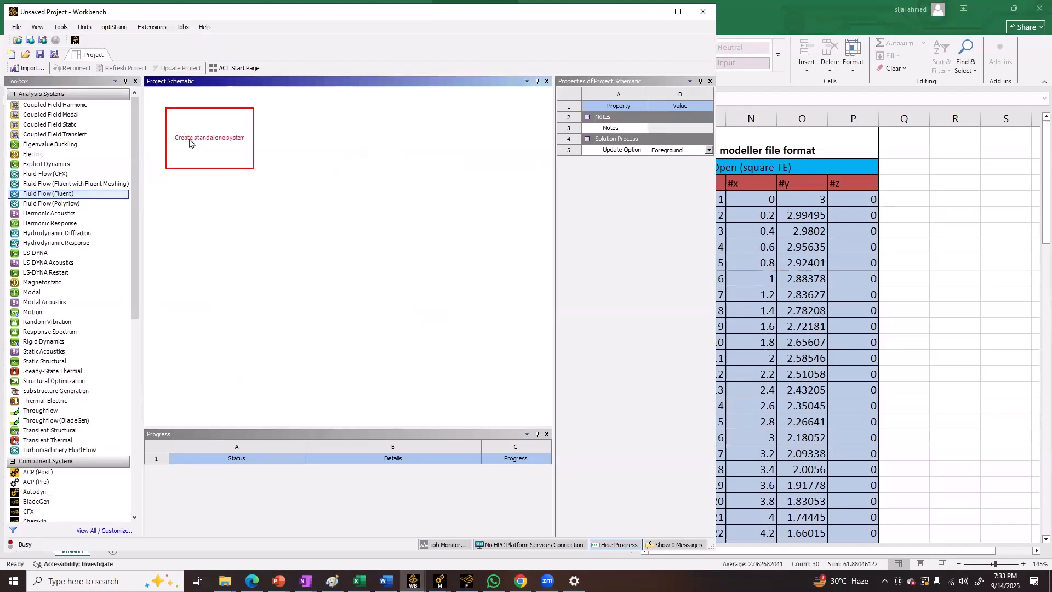
click(196, 142)
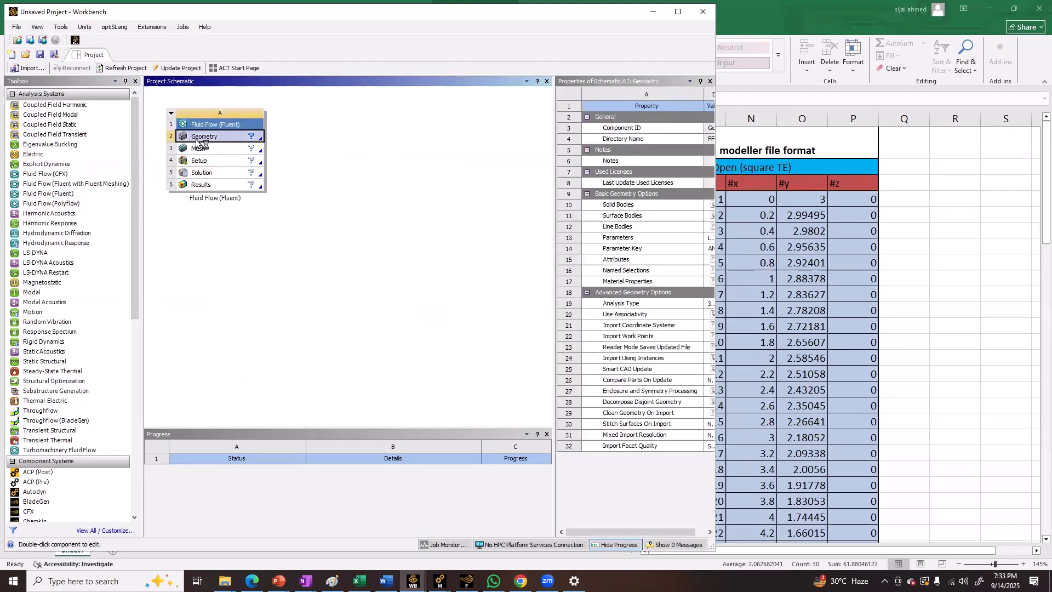
double_click(196, 141)
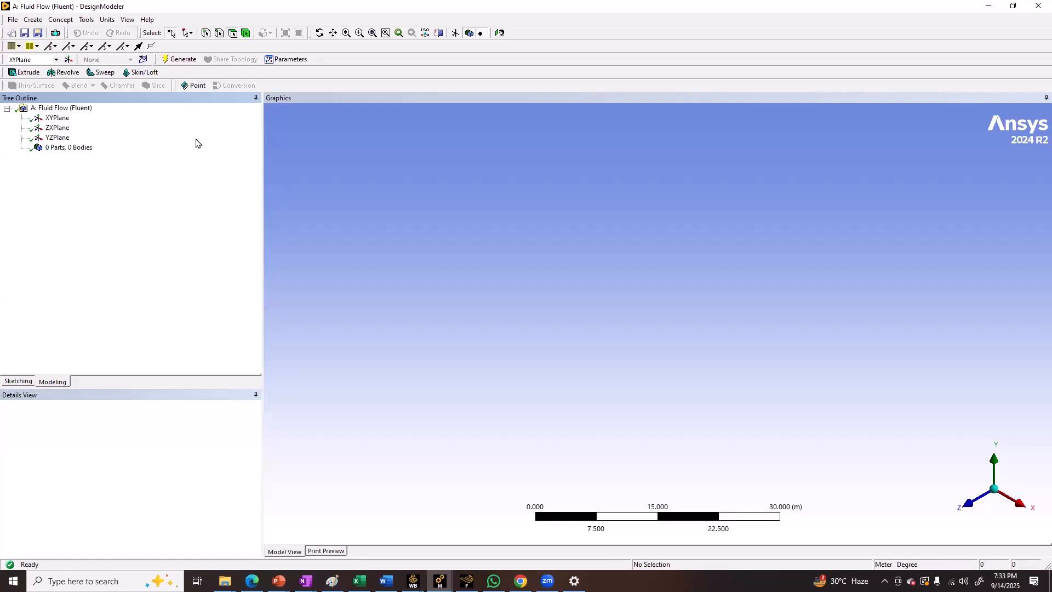
Select the XYPlane and orient the view face-on to it
click(62, 109)
click(65, 122)
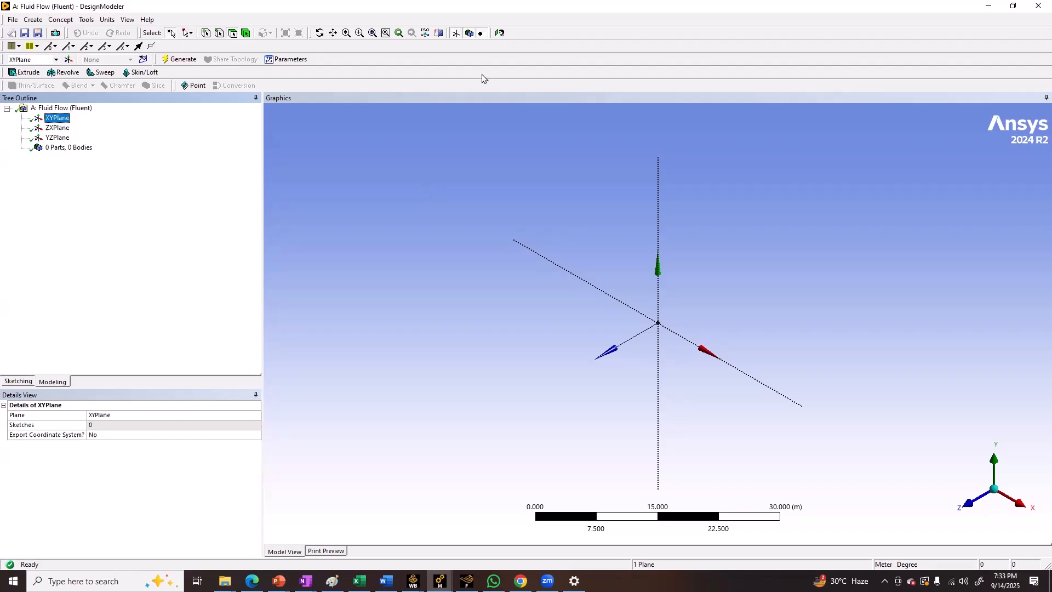
click(500, 33)
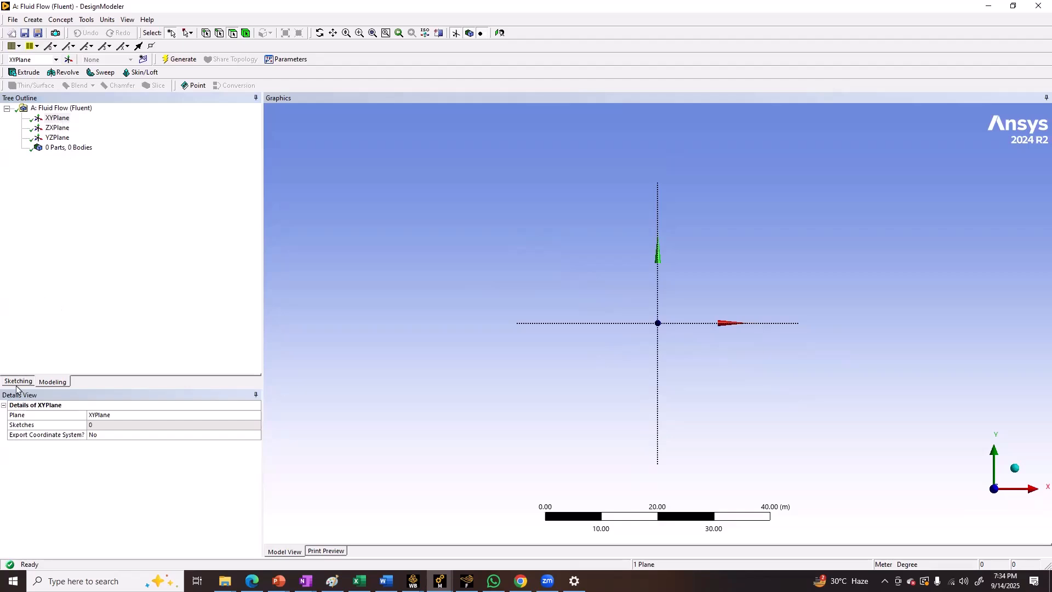
Start a 3D Curve from a coordinates file on the XYPlane and open the file selection for its coordinates
click(49, 20)
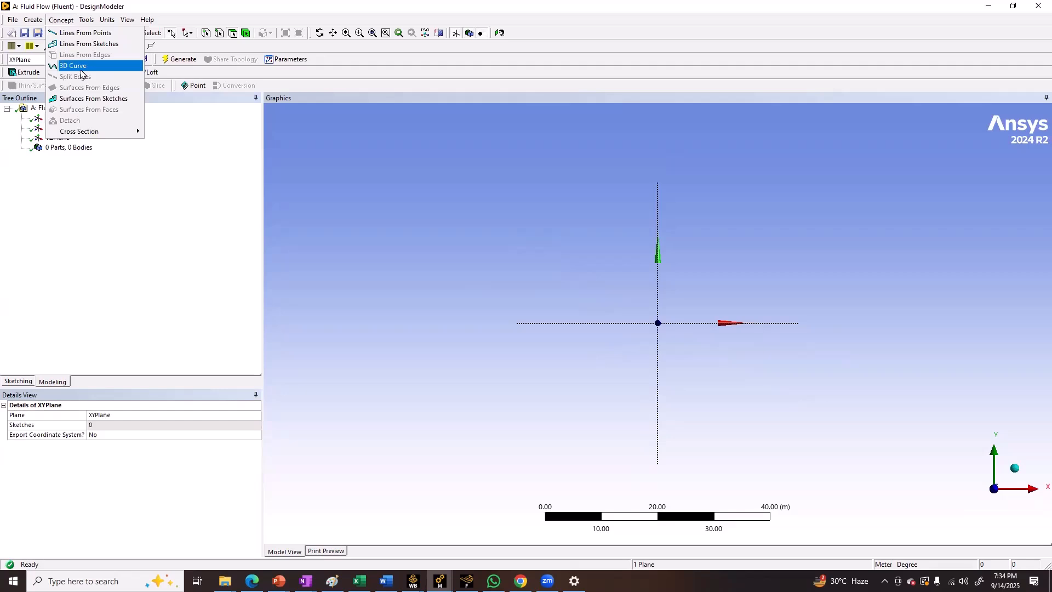
click(75, 68)
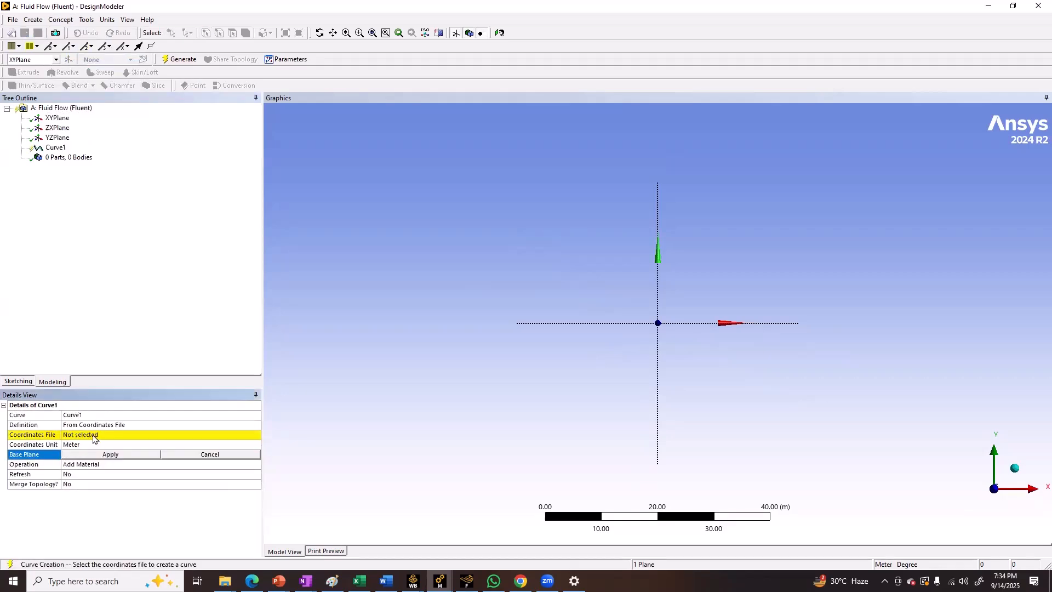
click(156, 435)
click(256, 435)
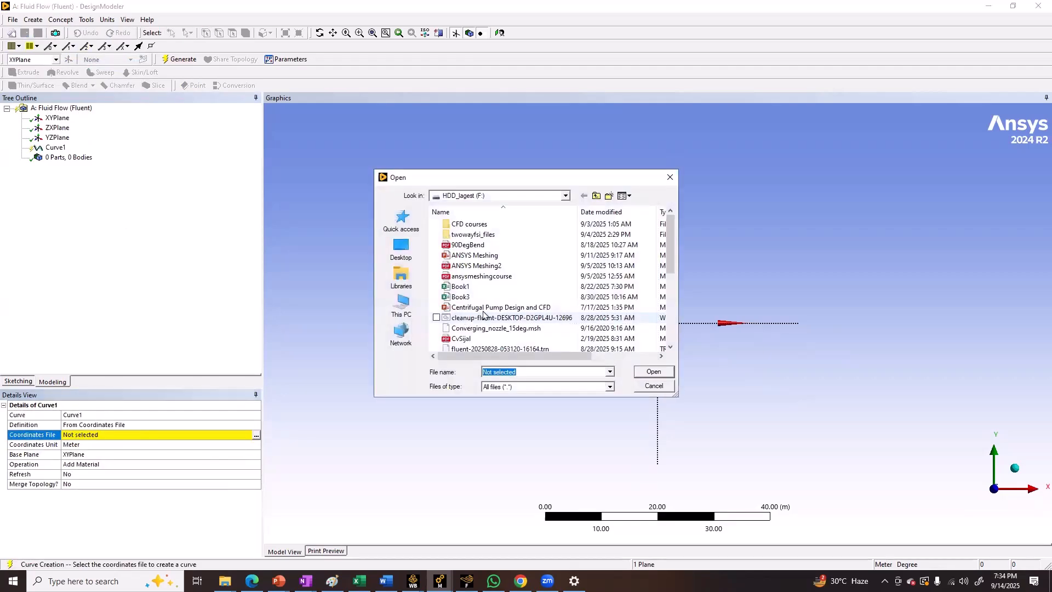
Switch to File Explorer and check the coordinates in New Text Document in the Compressible flow in converign nozzle folder
click(401, 218)
click(225, 580)
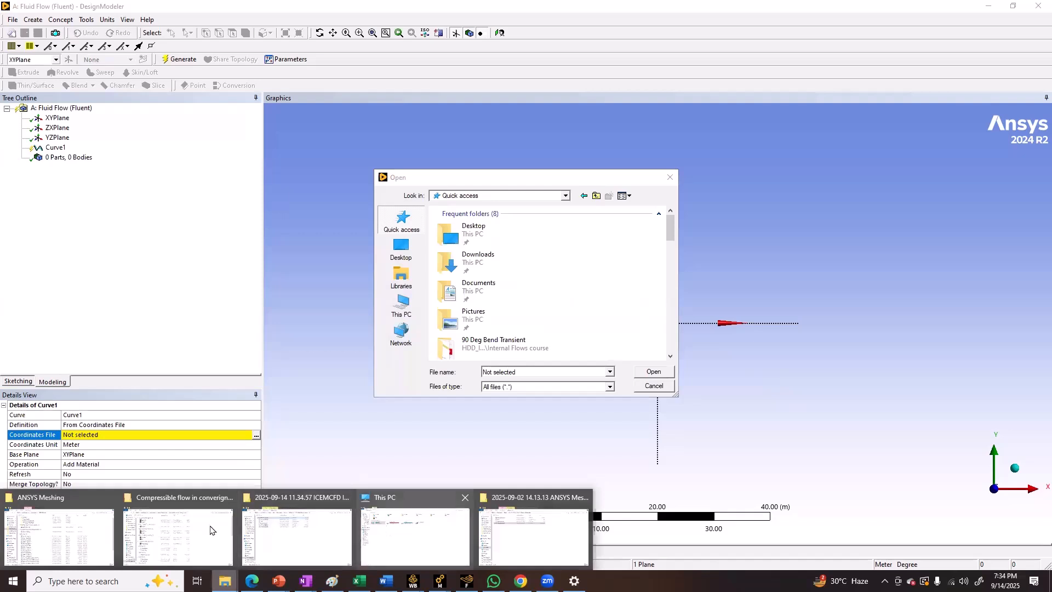
click(345, 497)
click(345, 497)
click(189, 534)
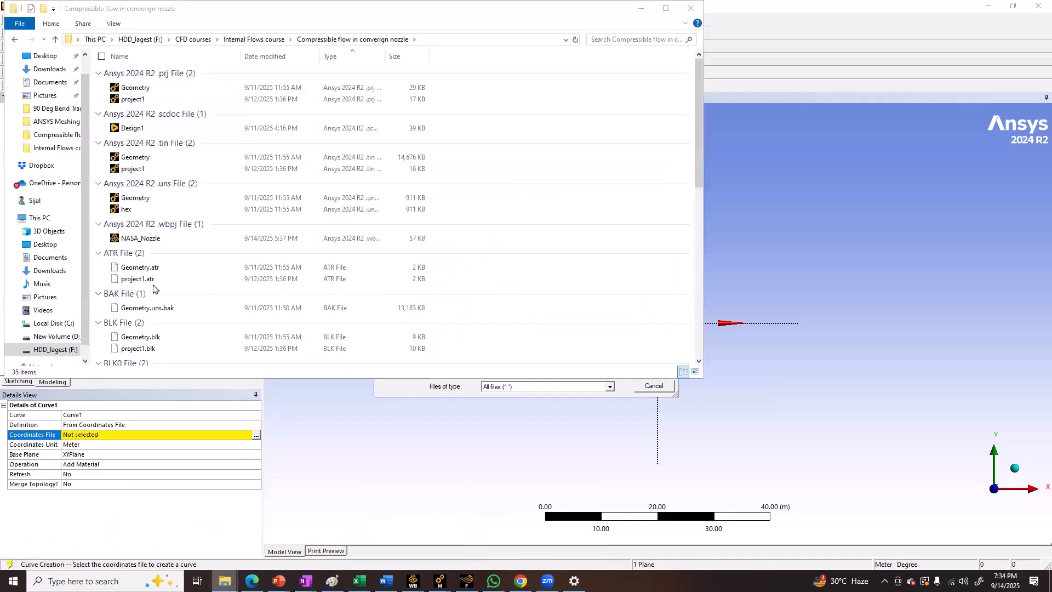
scroll(154, 288, up, 5)
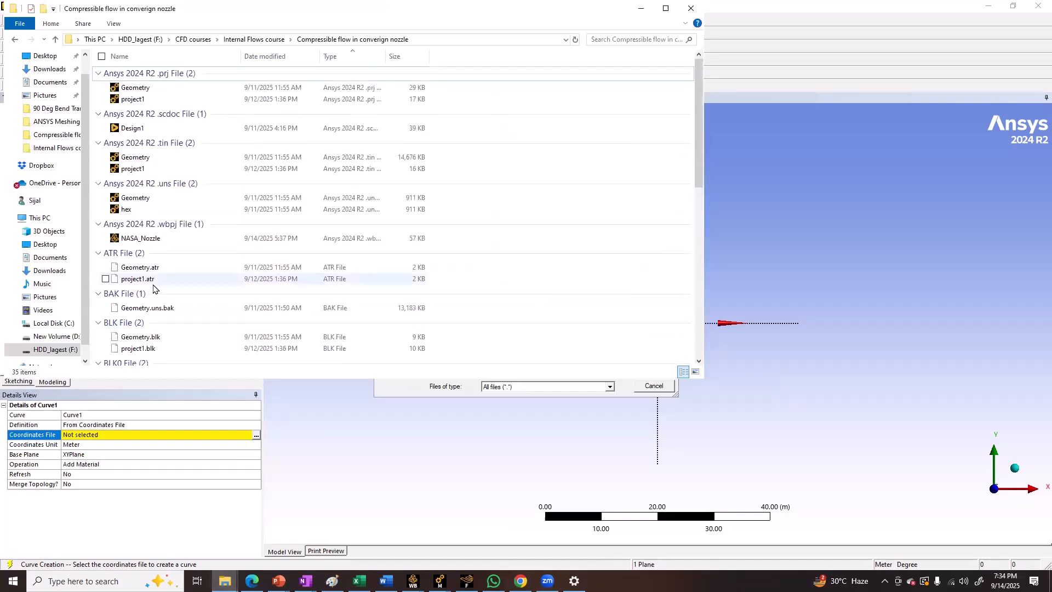
scroll(154, 289, down, 13)
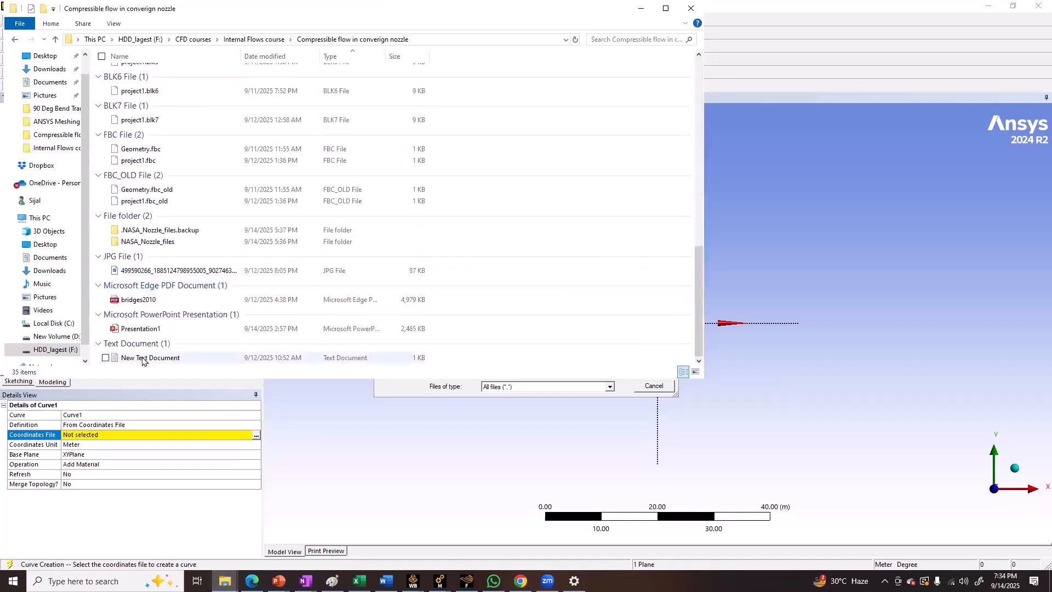
double_click(142, 358)
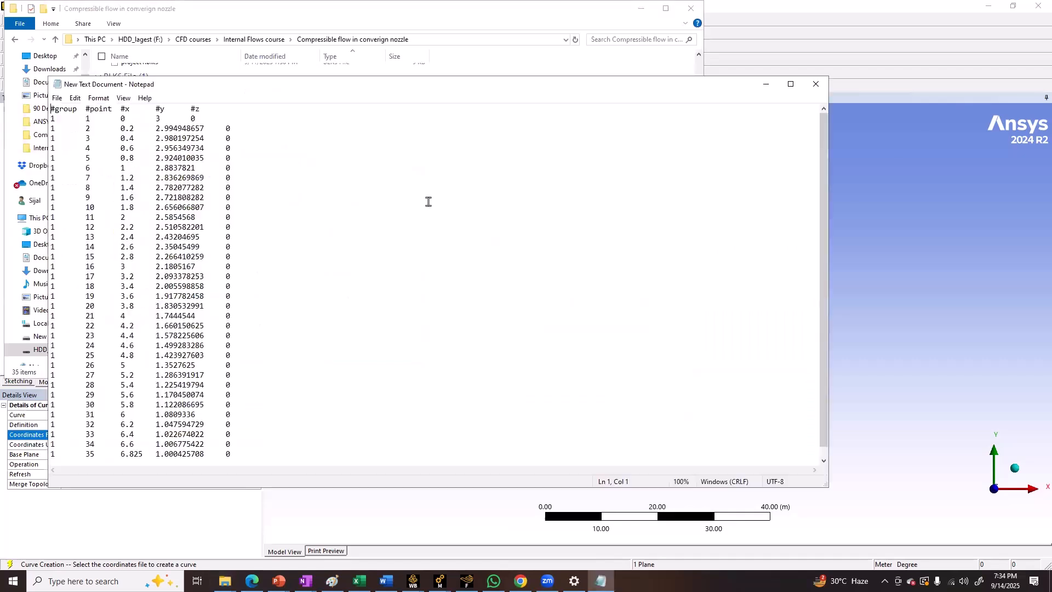
key(alt+F4)
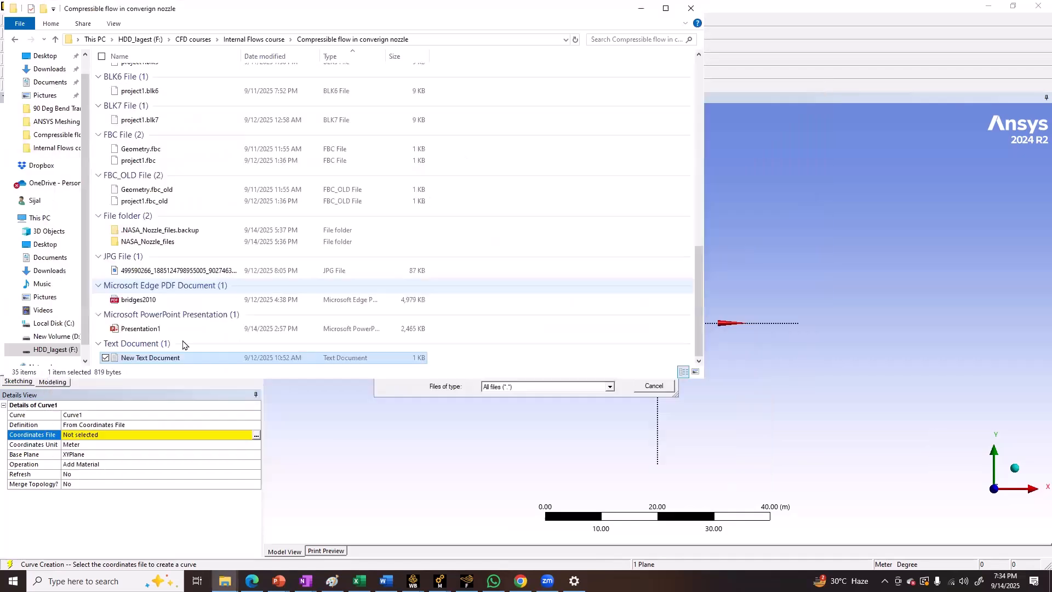
Rename the coordinates text file as ARN2 Nozzle NASA
right_click(156, 360)
click(67, 344)
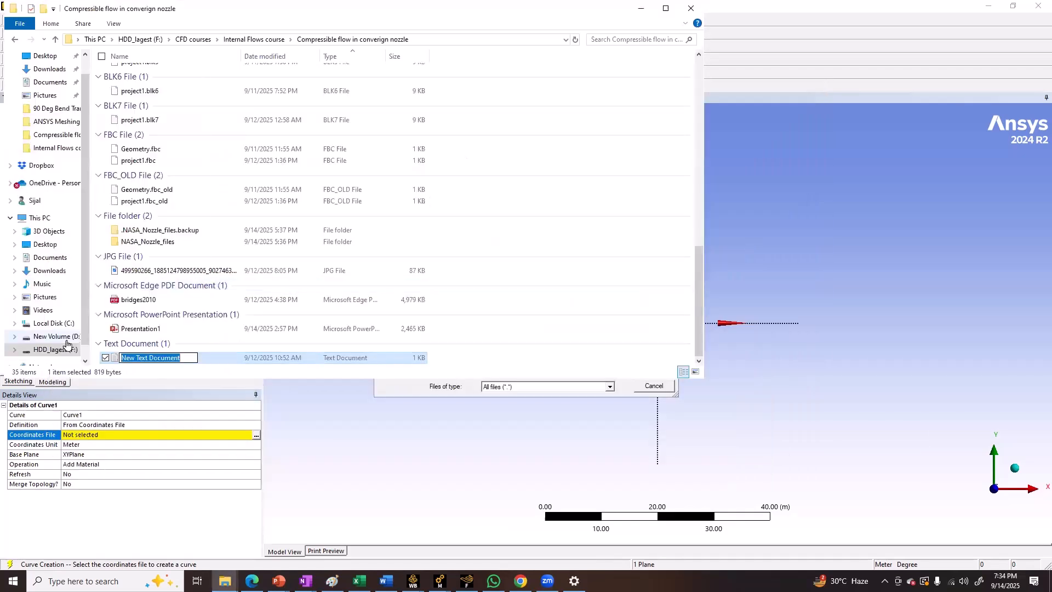
text(ARN2 Nozzle NASA)
key(Return)
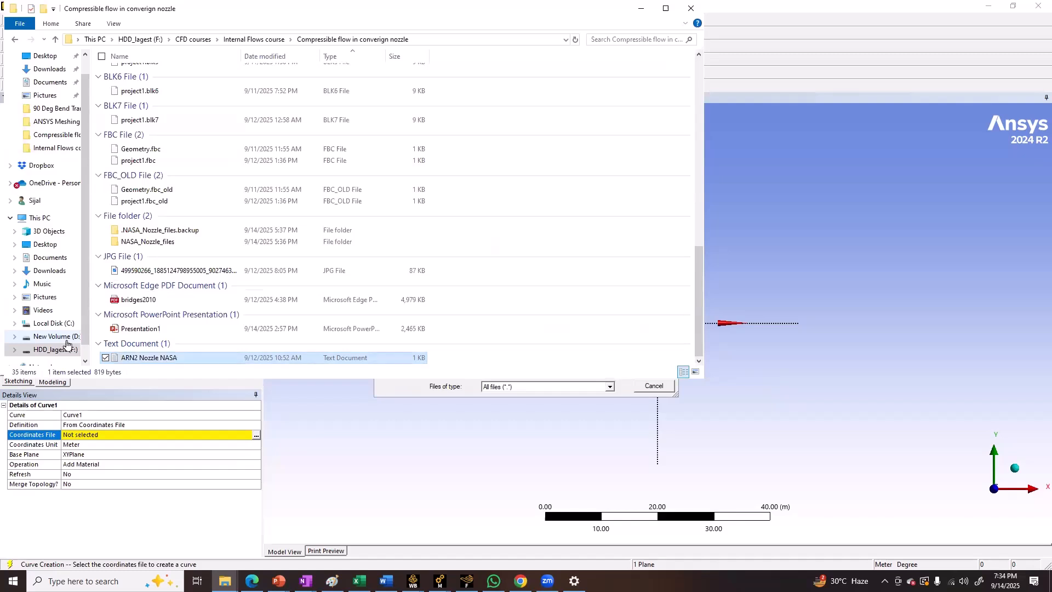
Open the ARN2 Nozzle NASA text file and compare it with the Design modeller file format table in the Excel sheet
double_click(149, 359)
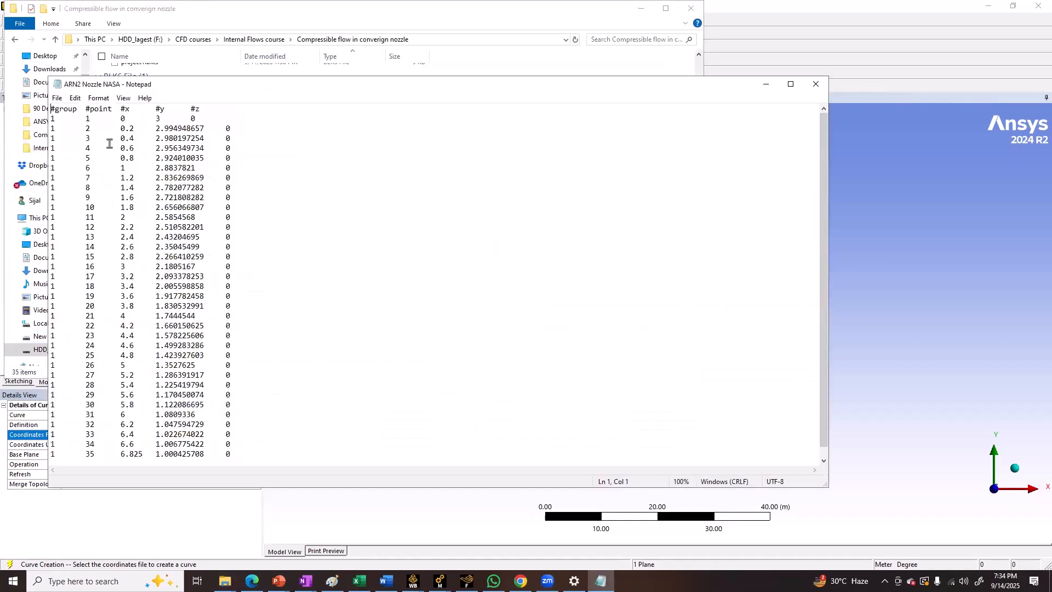
click(359, 580)
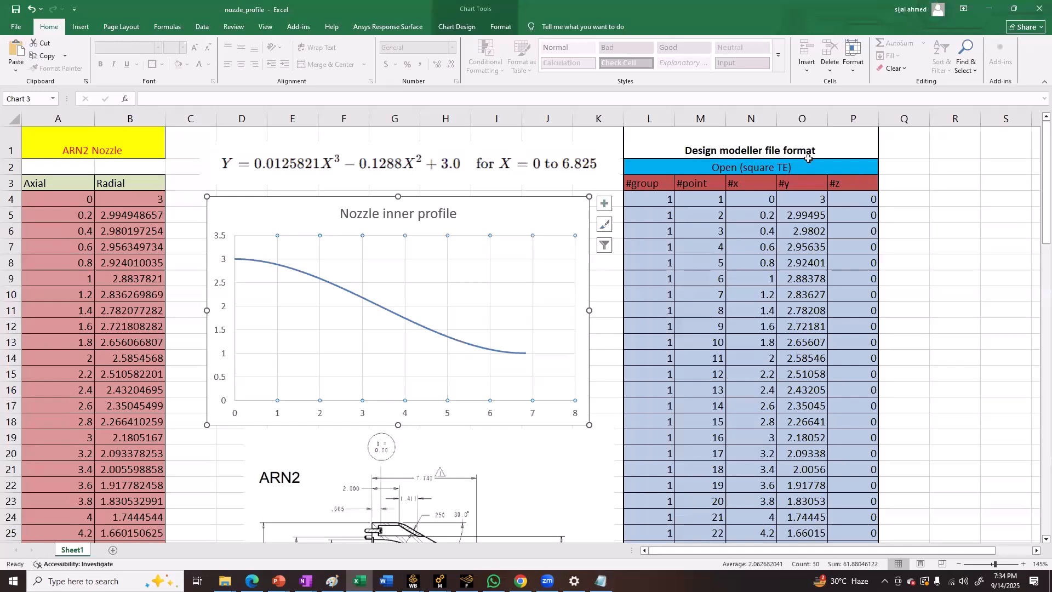
mouse_move(634, 195)
mouse_down()
mouse_move(775, 436)
mouse_move(855, 540)
mouse_move(855, 520)
mouse_up()
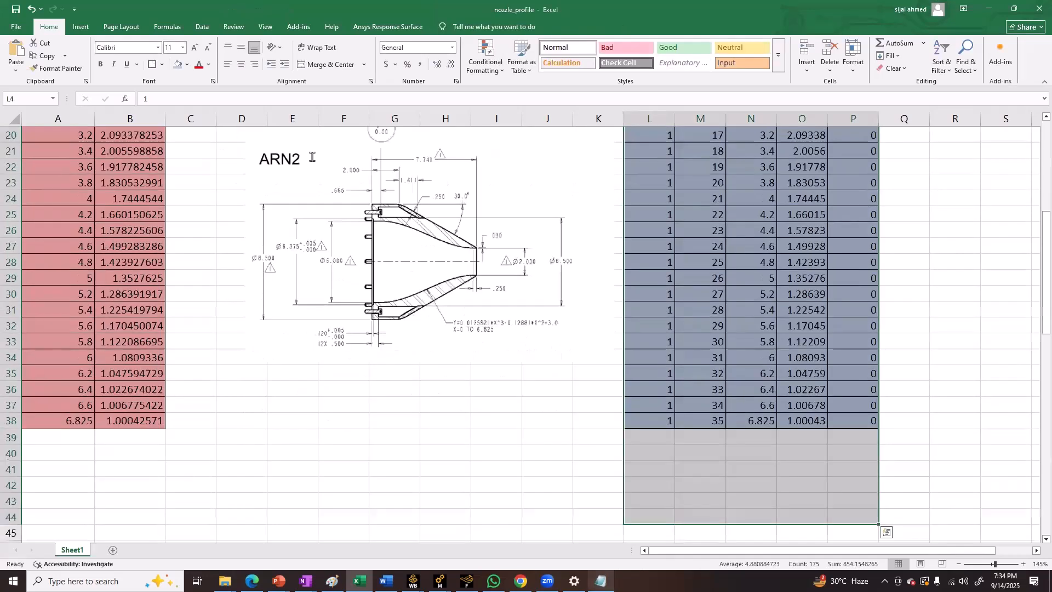
key(alt+Tab)
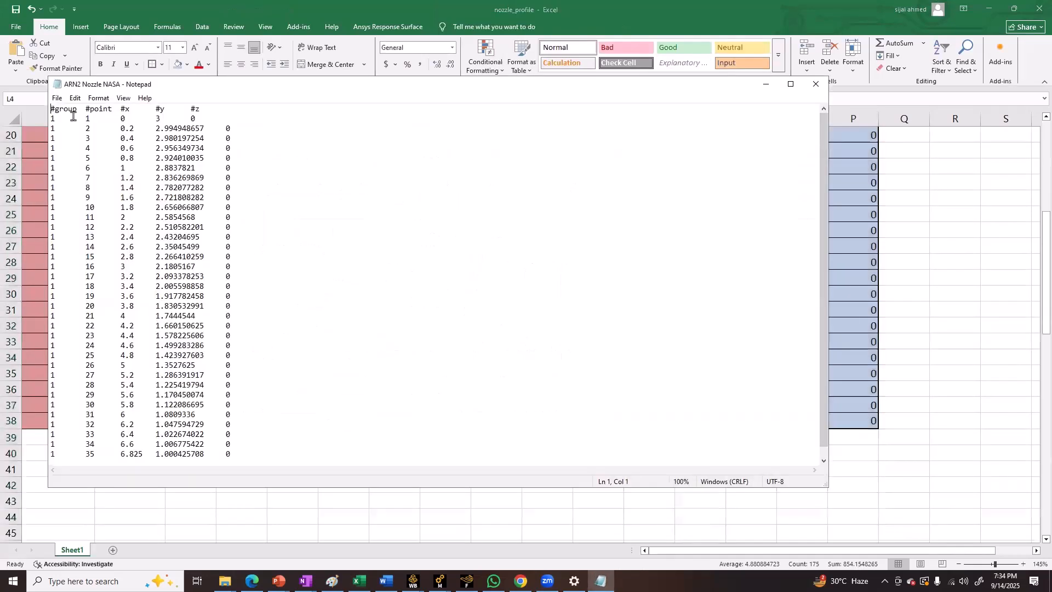
Save a copy of the coordinates file as ARN2 Nozzle NASA.dat with the All Files type and close Notepad
click(58, 99)
click(75, 148)
click(57, 98)
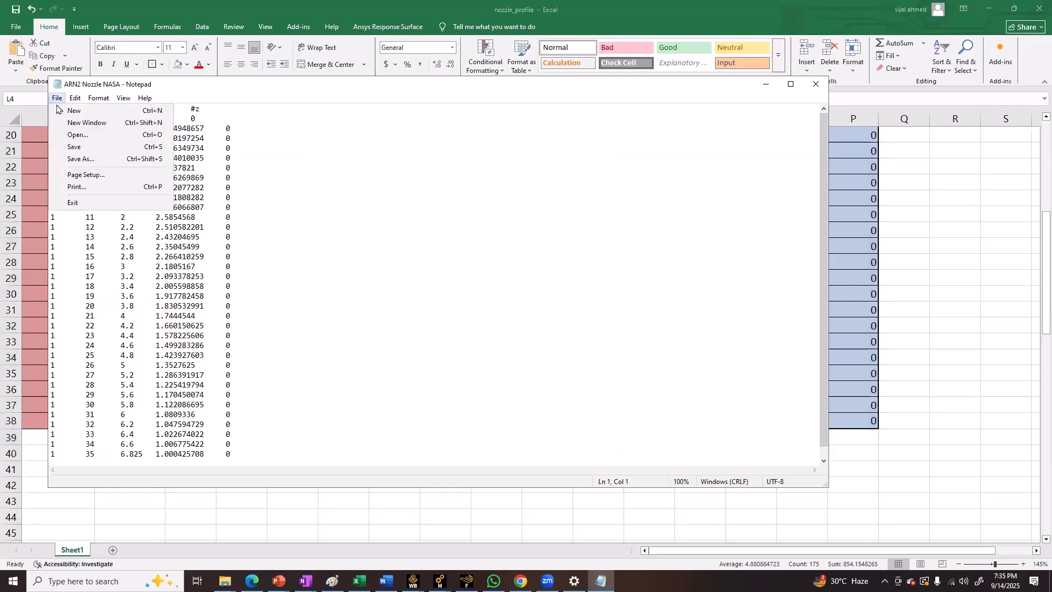
click(76, 159)
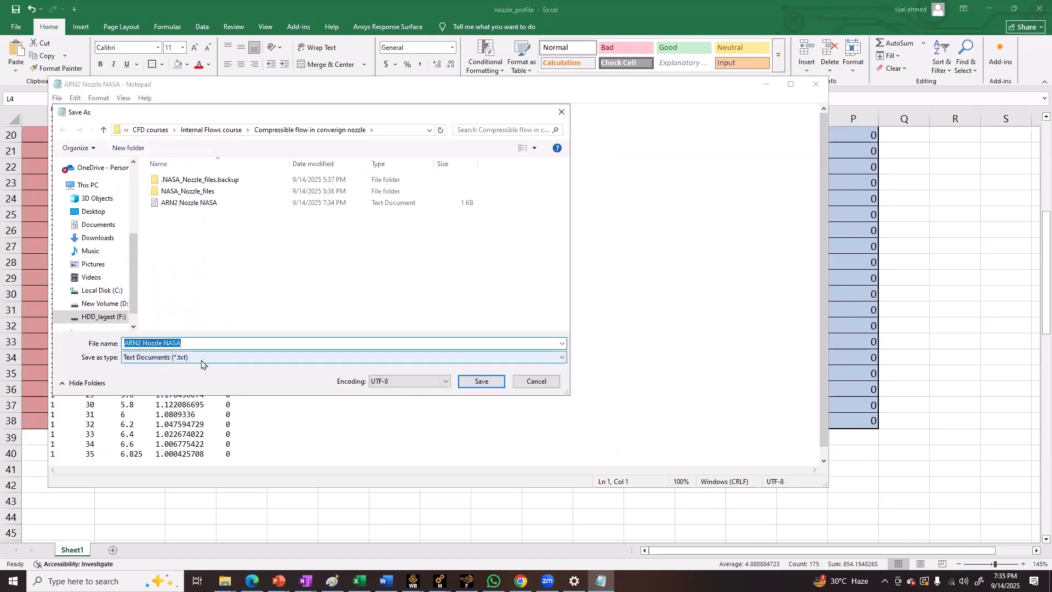
click(205, 362)
click(170, 376)
click(193, 344)
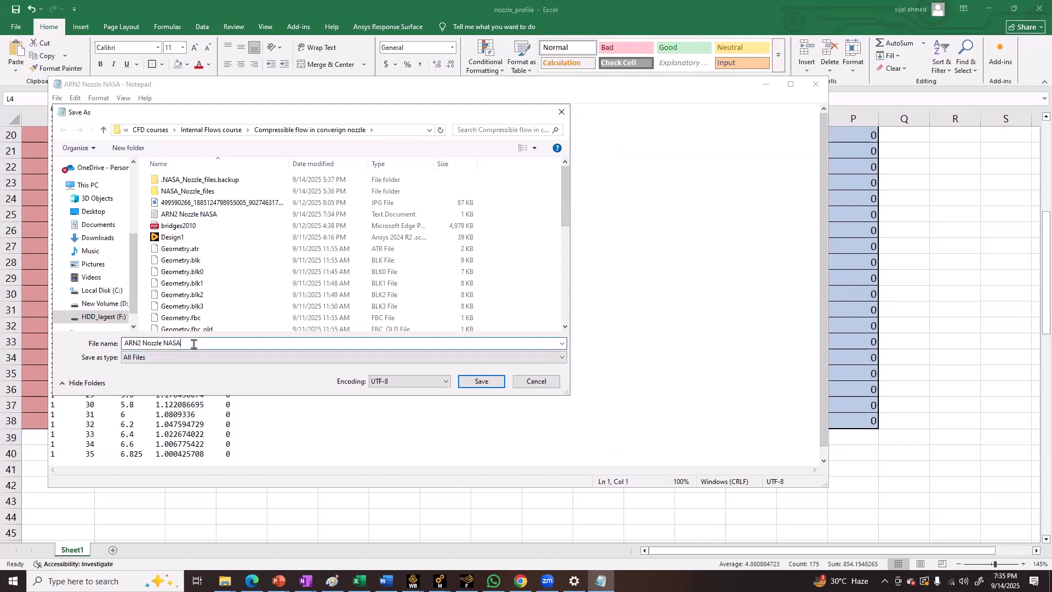
text(.)
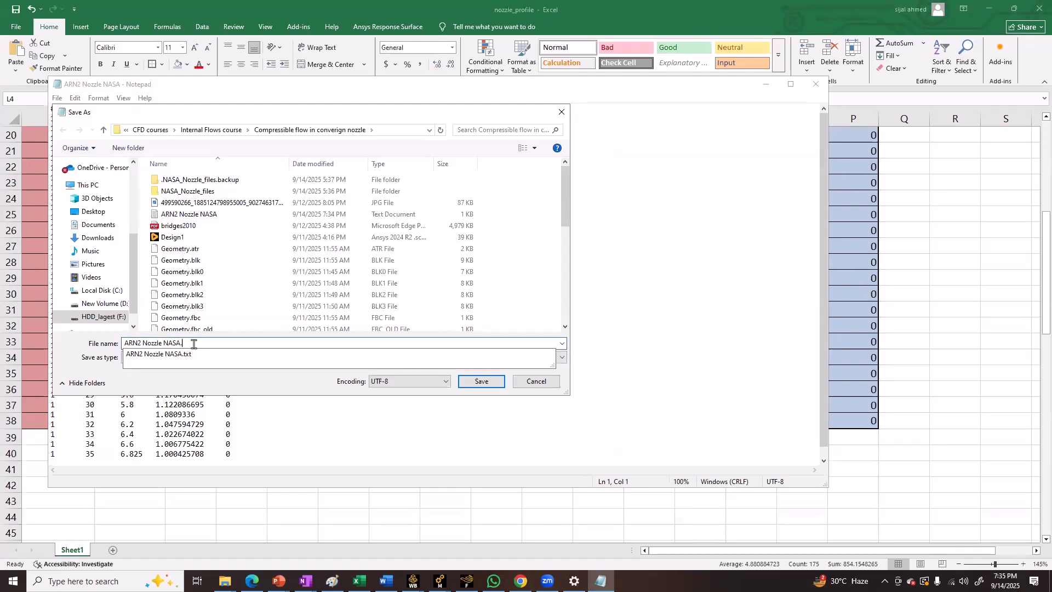
text(dat)
key(Return)
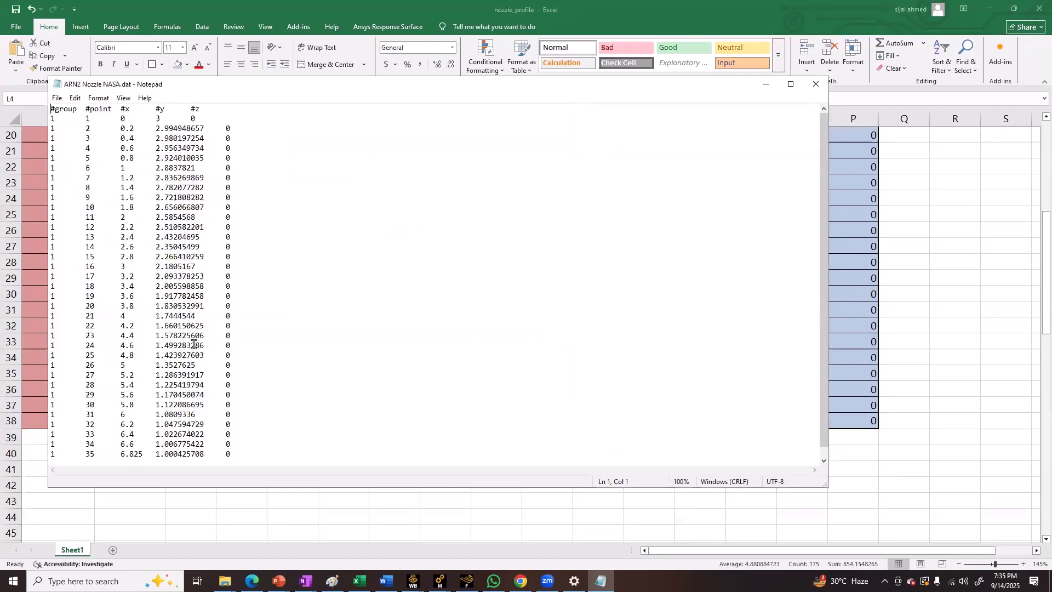
click(815, 84)
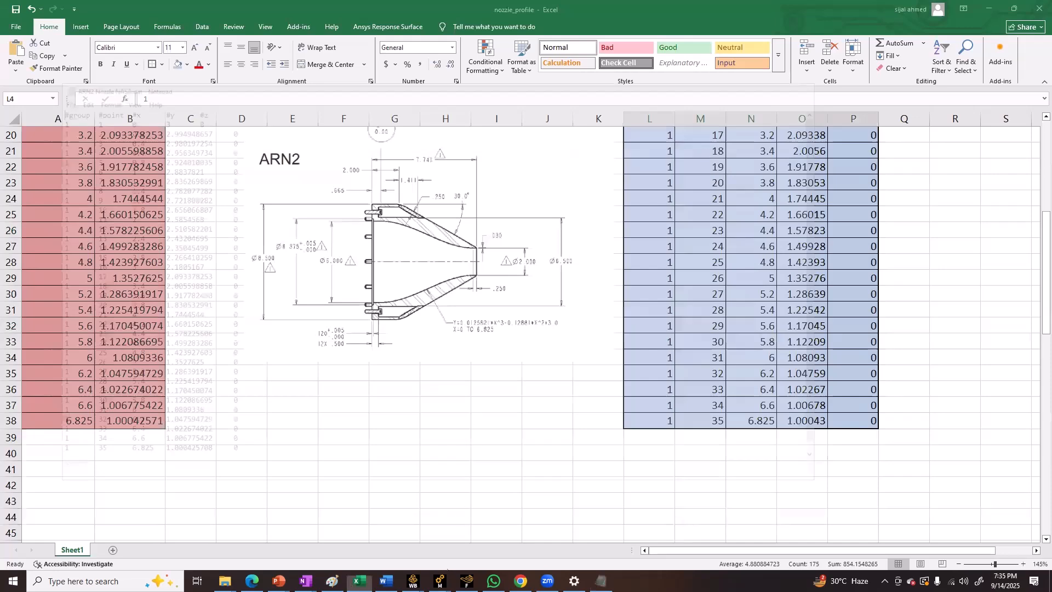
Switch back to DesignModeler and load ARN2 Nozzle NASA.txt as the curve's coordinates file
text(])
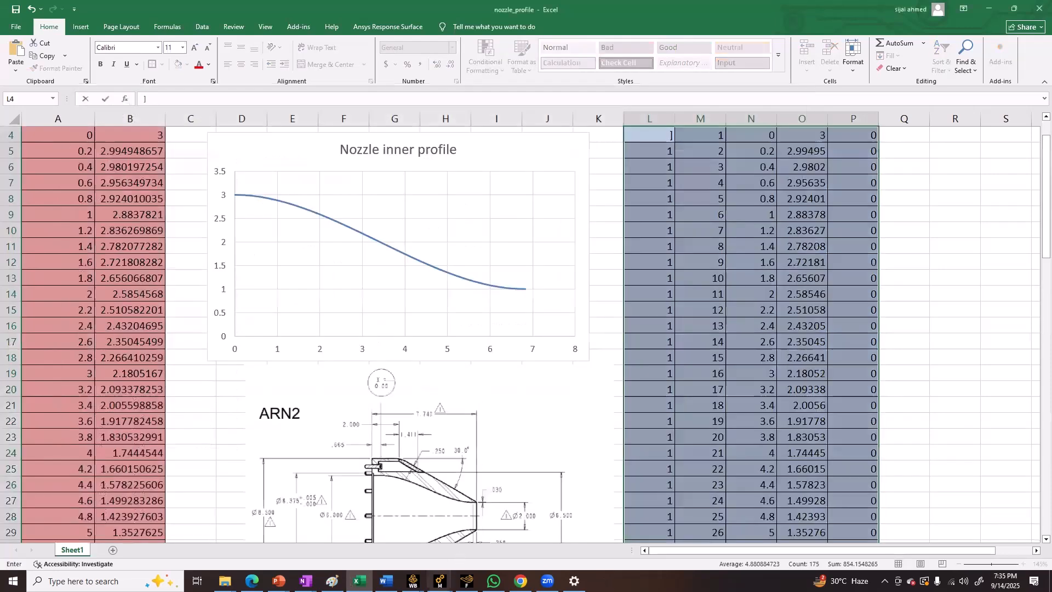
mouse_move(439, 581)
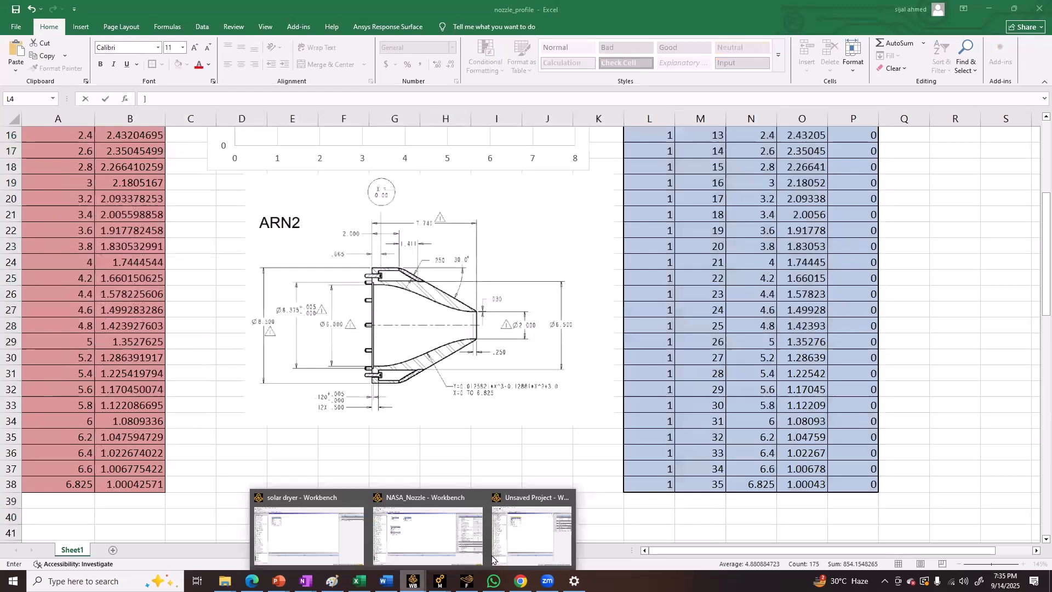
click(517, 507)
scroll(466, 293, down, 1)
scroll(466, 293, down, 1)
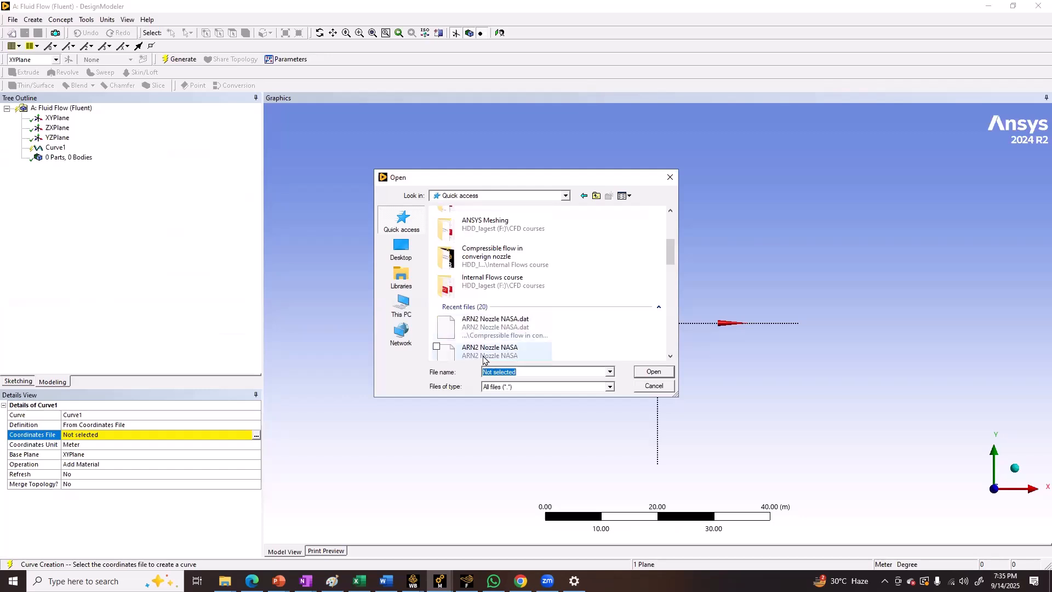
click(467, 356)
click(648, 375)
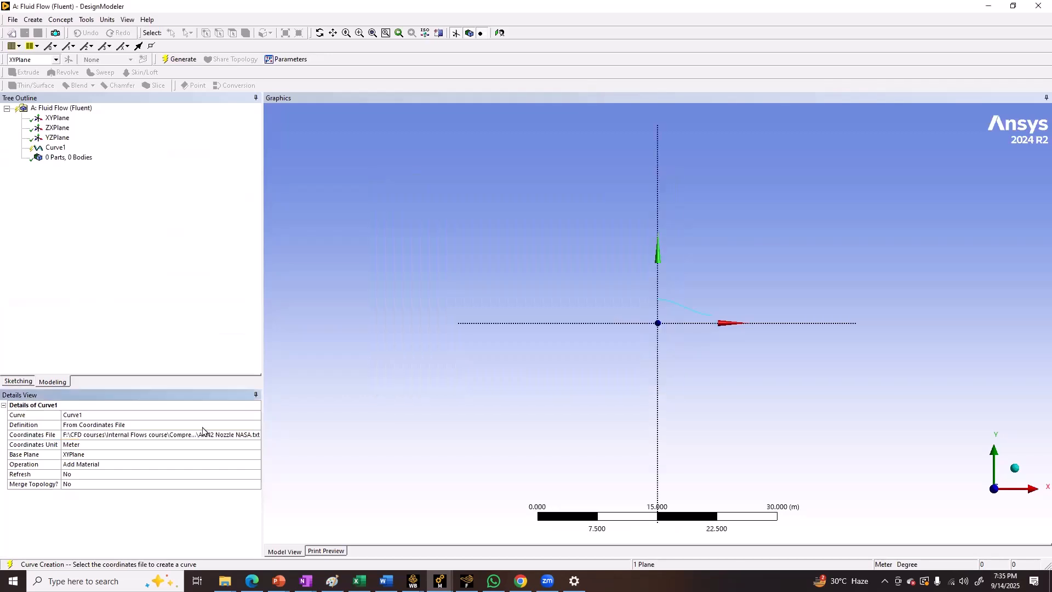
Set the curve's coordinates unit to Inch and generate the curve
click(118, 446)
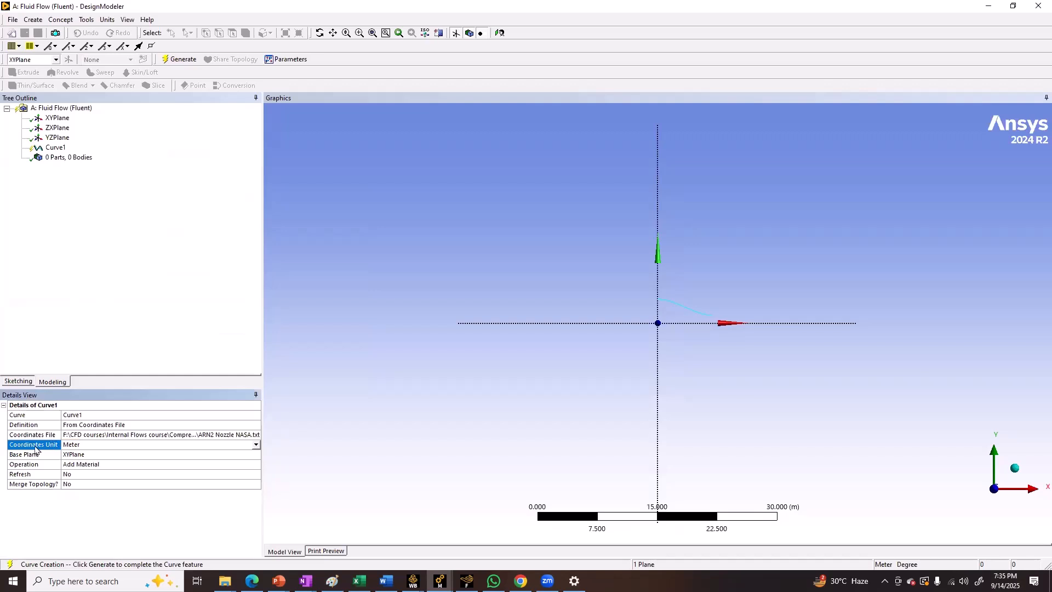
click(256, 445)
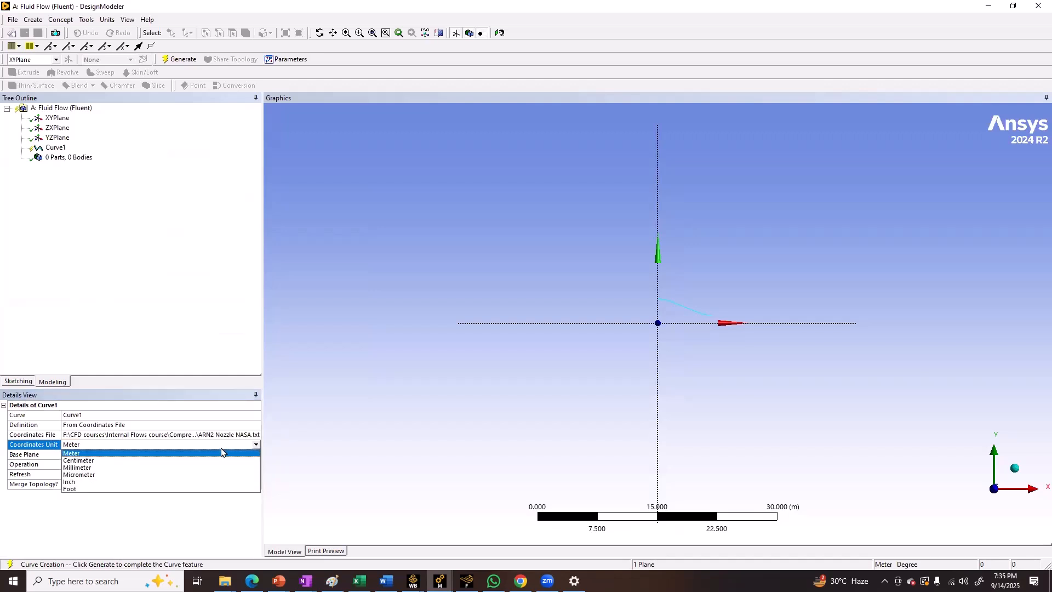
click(83, 483)
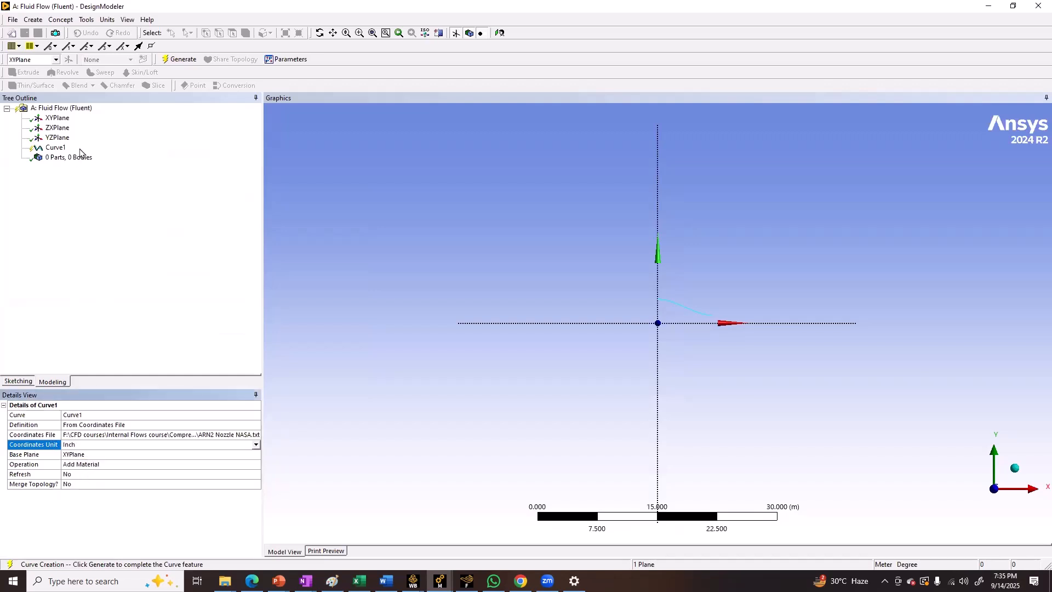
click(178, 60)
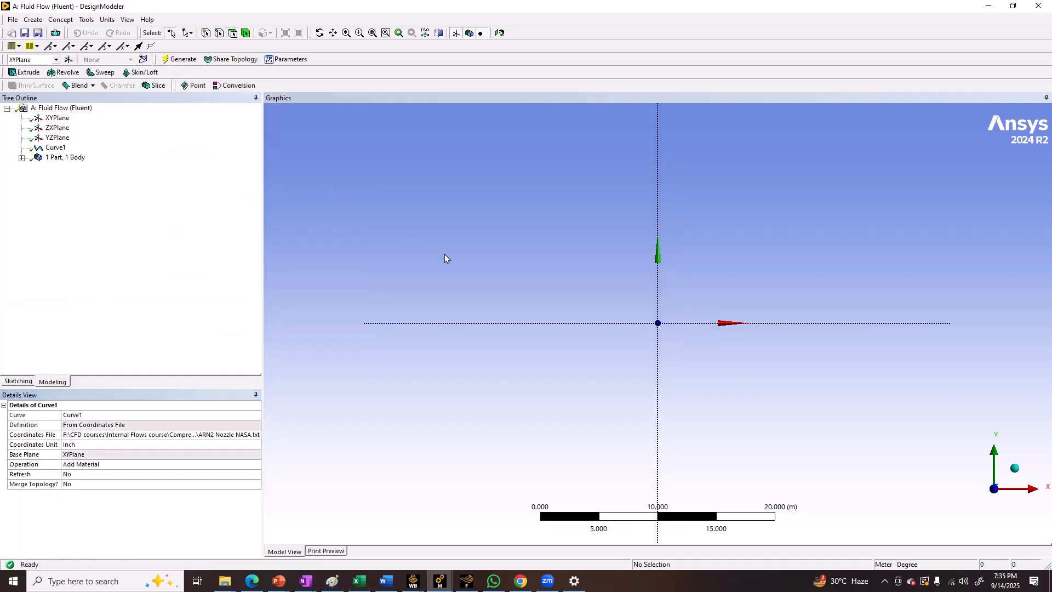
Change the model's length unit to Inch
click(54, 147)
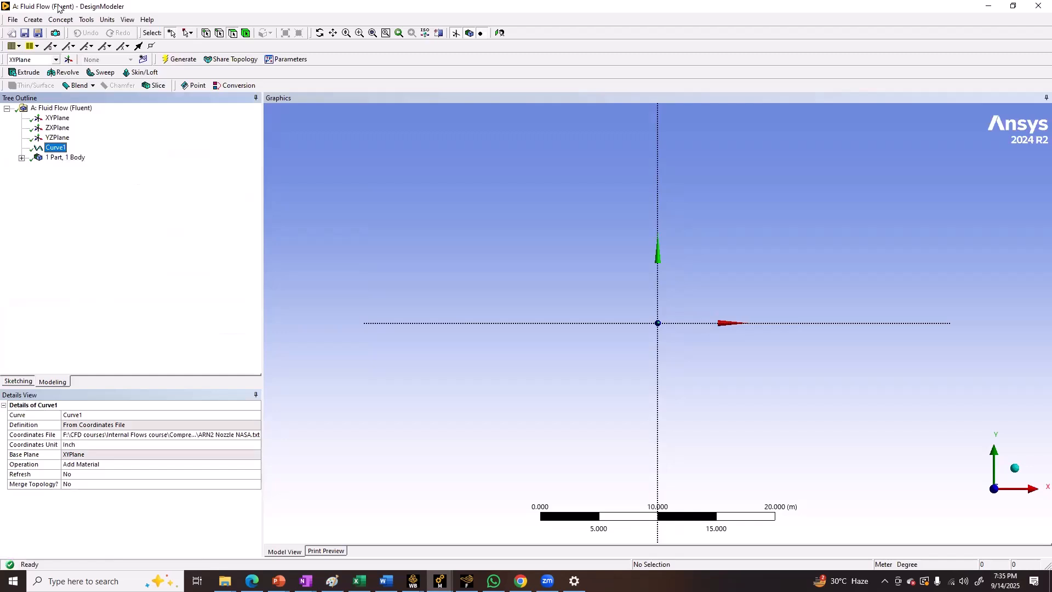
click(108, 20)
click(117, 89)
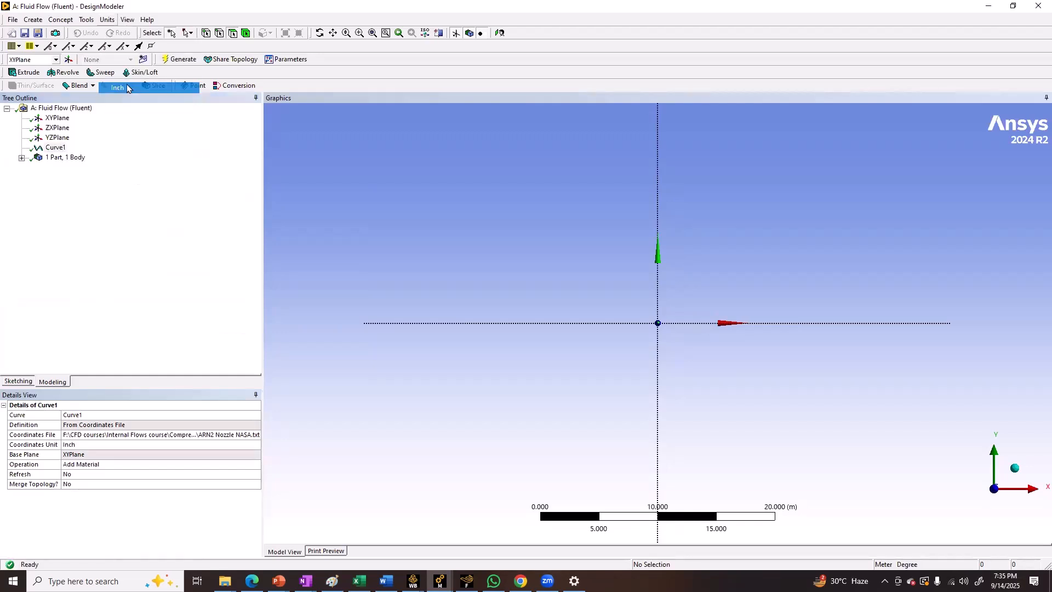
click(500, 33)
scroll(622, 312, down, 1)
scroll(622, 315, down, 2)
scroll(624, 322, down, 4)
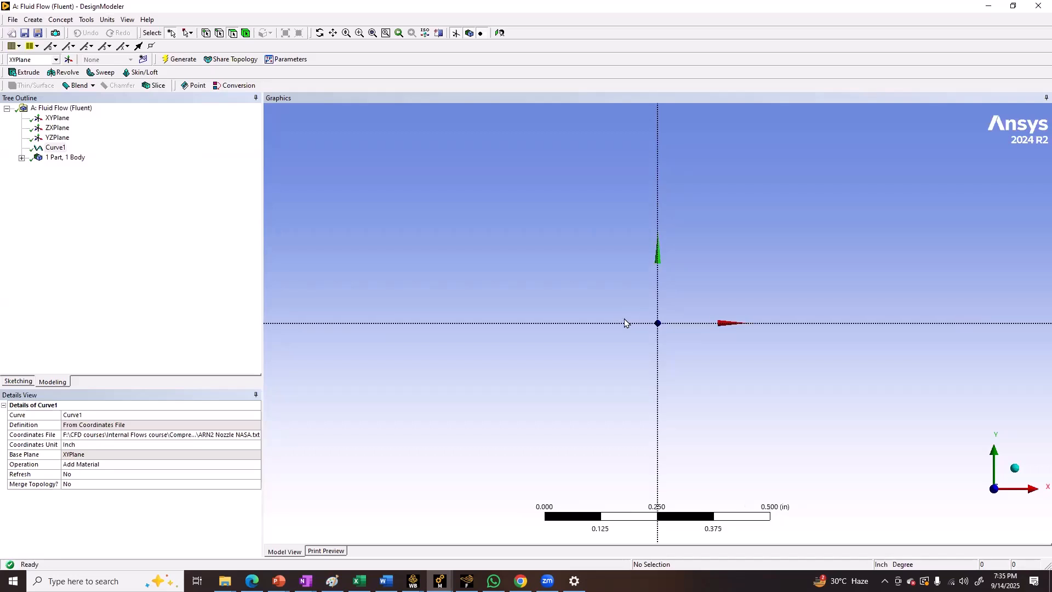
scroll(624, 320, down, 5)
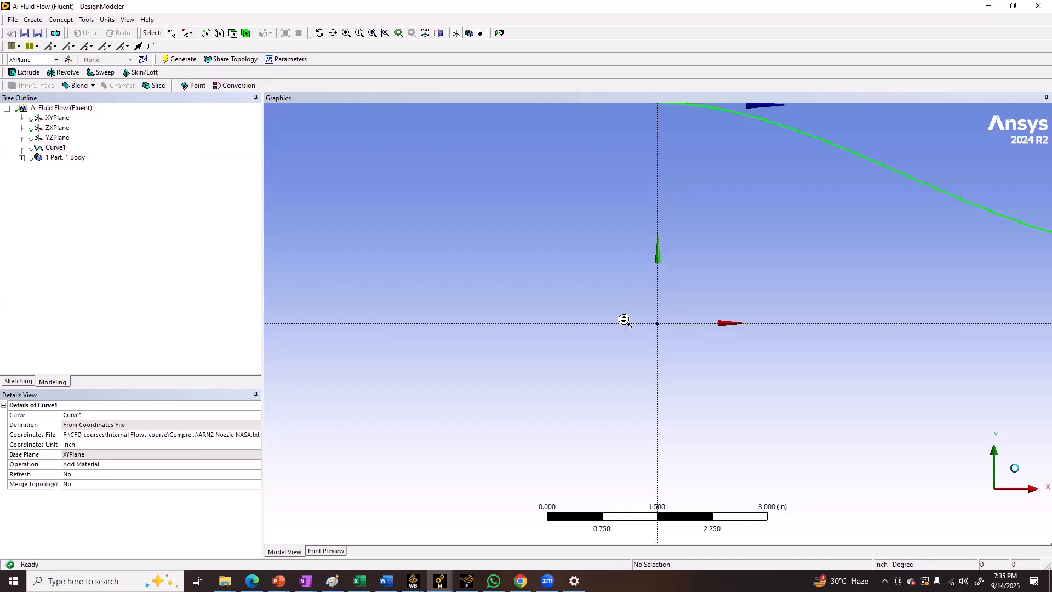
ctrl+middle_drag(623, 319, 530, 330)
scroll(538, 314, up, 3)
scroll(436, 261, up, 2)
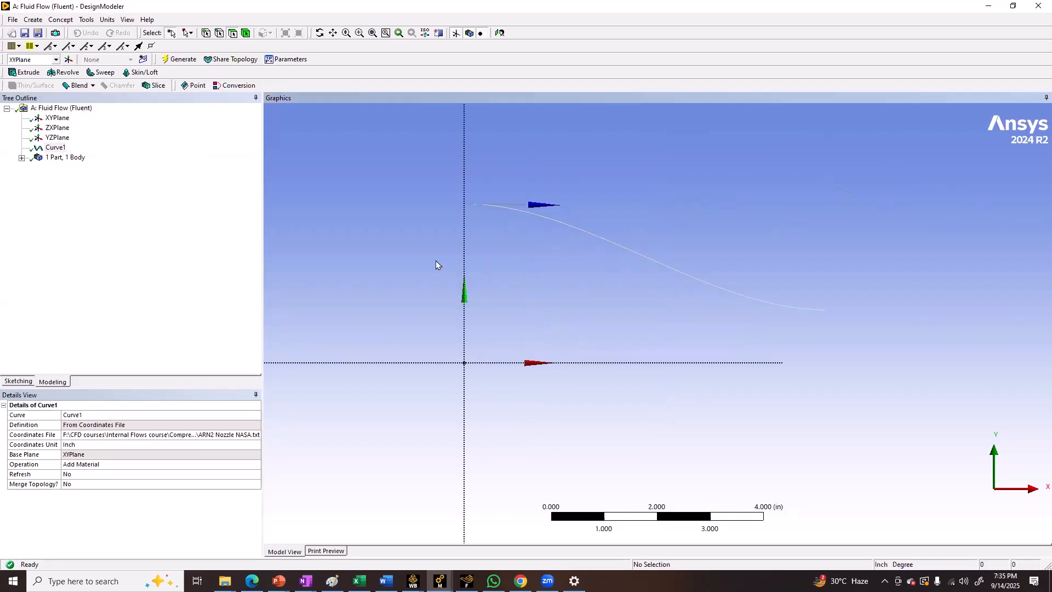
Turn off the cross section alignments and turn on the display of vertices for the nozzle curve
click(54, 148)
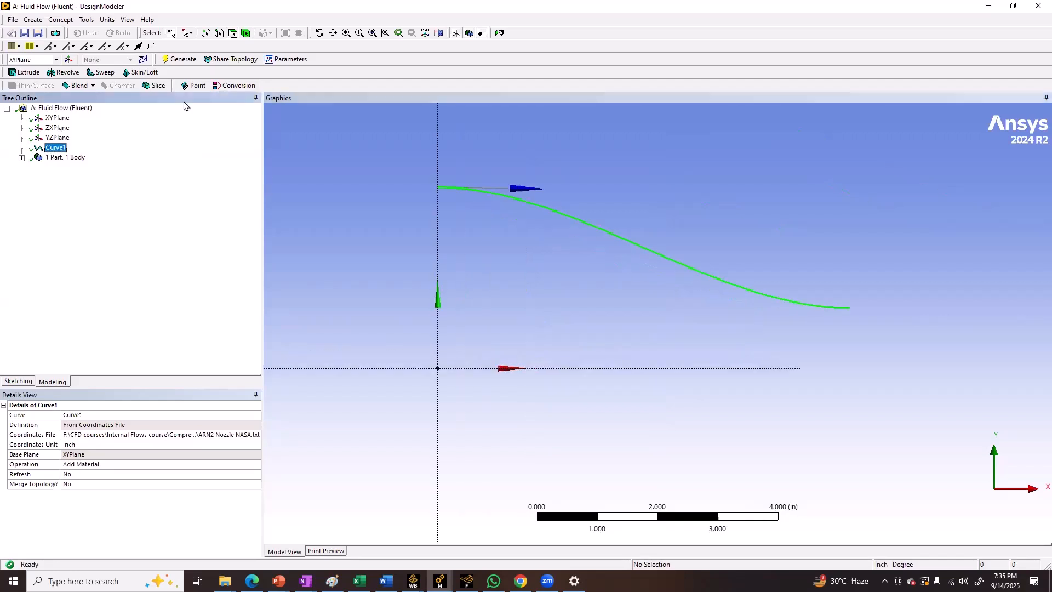
click(121, 20)
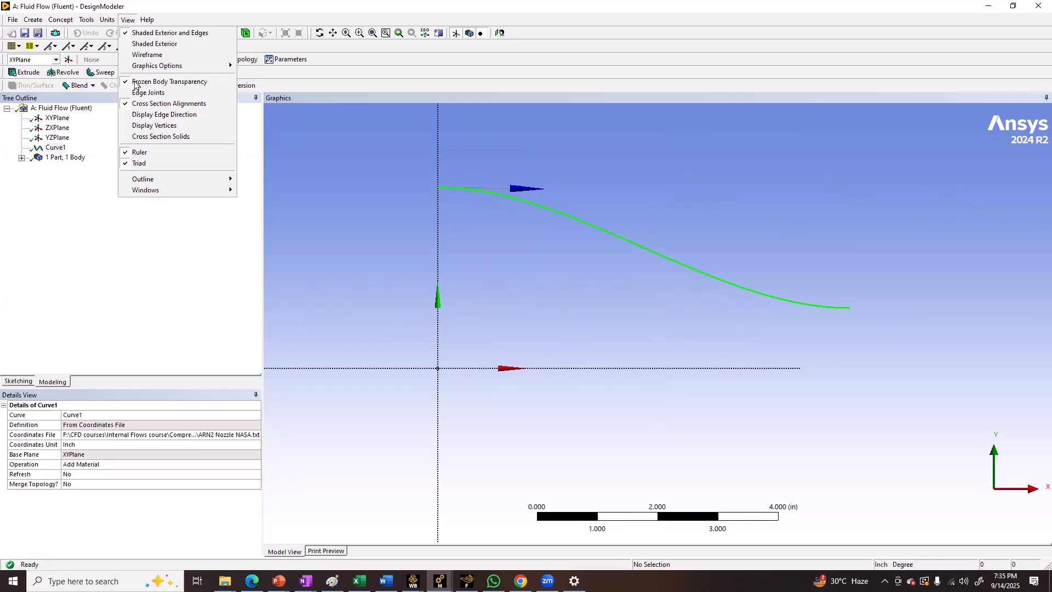
click(167, 109)
click(128, 20)
click(164, 125)
click(347, 206)
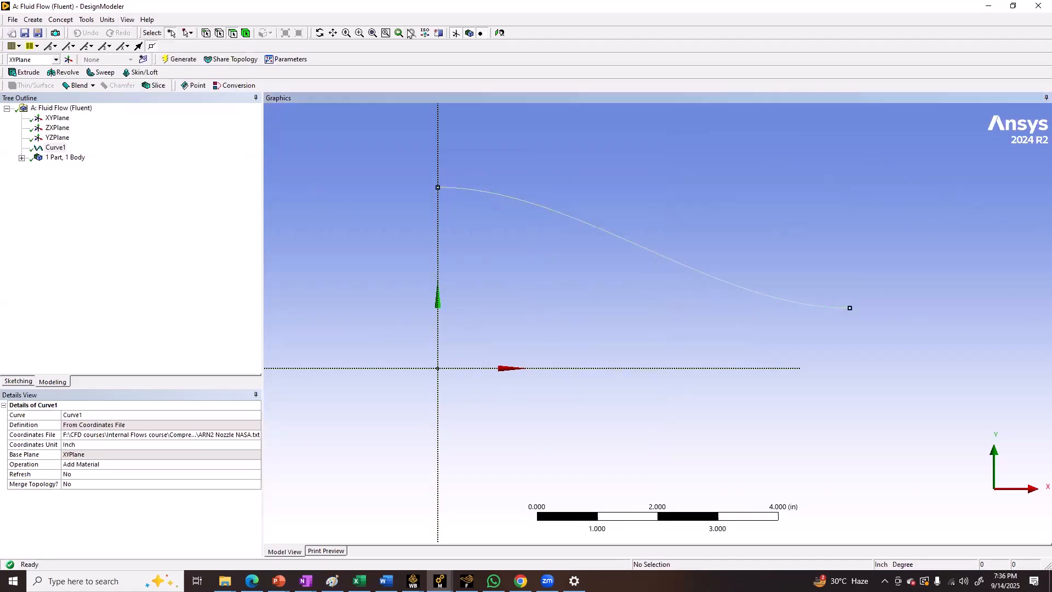
Create and generate a new plane of type From Plane, using XYPlane as its base plane
click(455, 33)
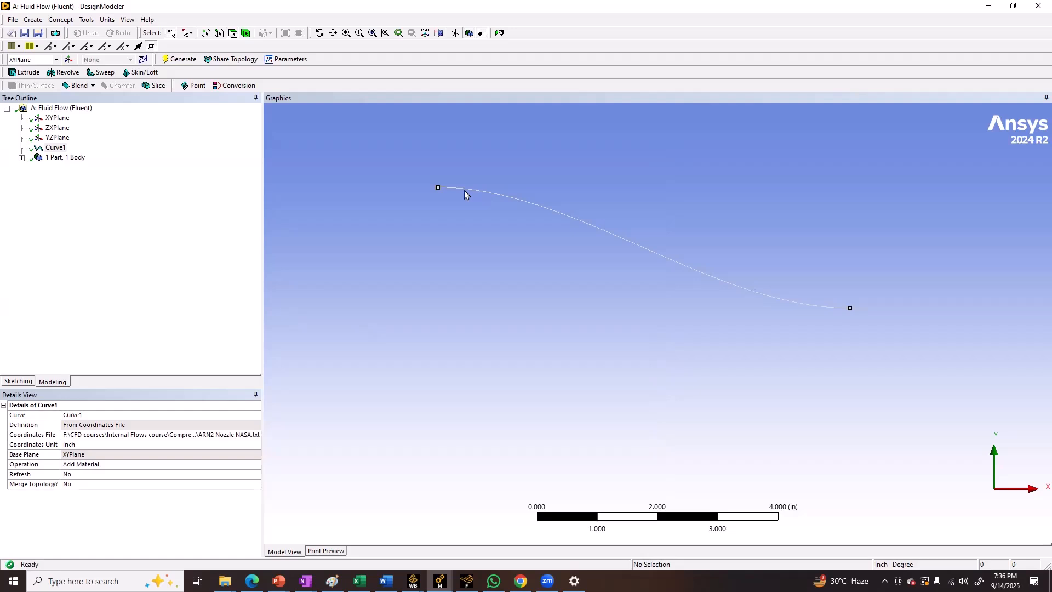
click(60, 118)
right_click(60, 118)
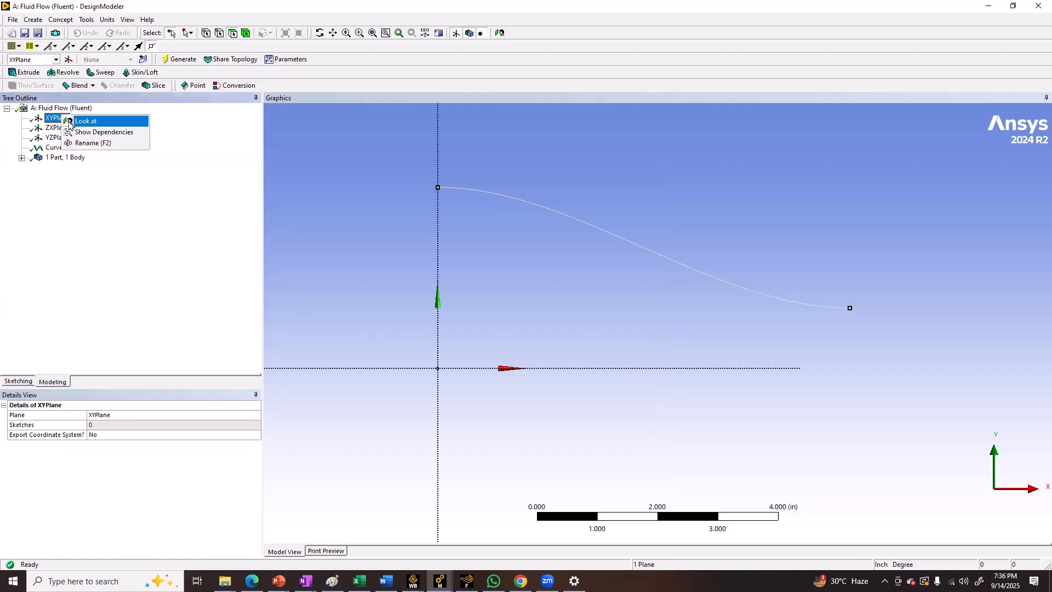
click(68, 60)
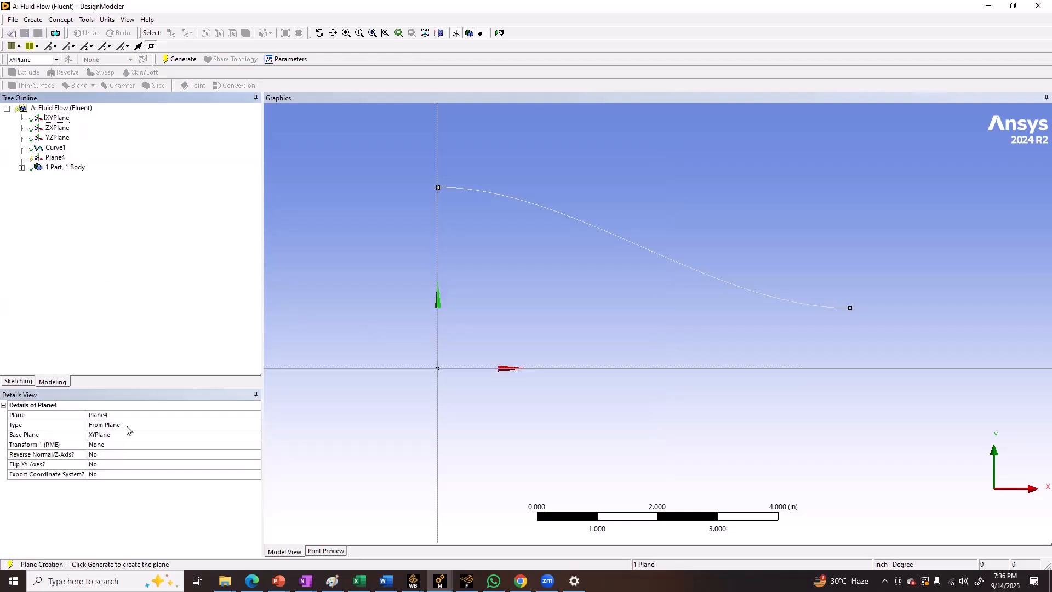
click(175, 60)
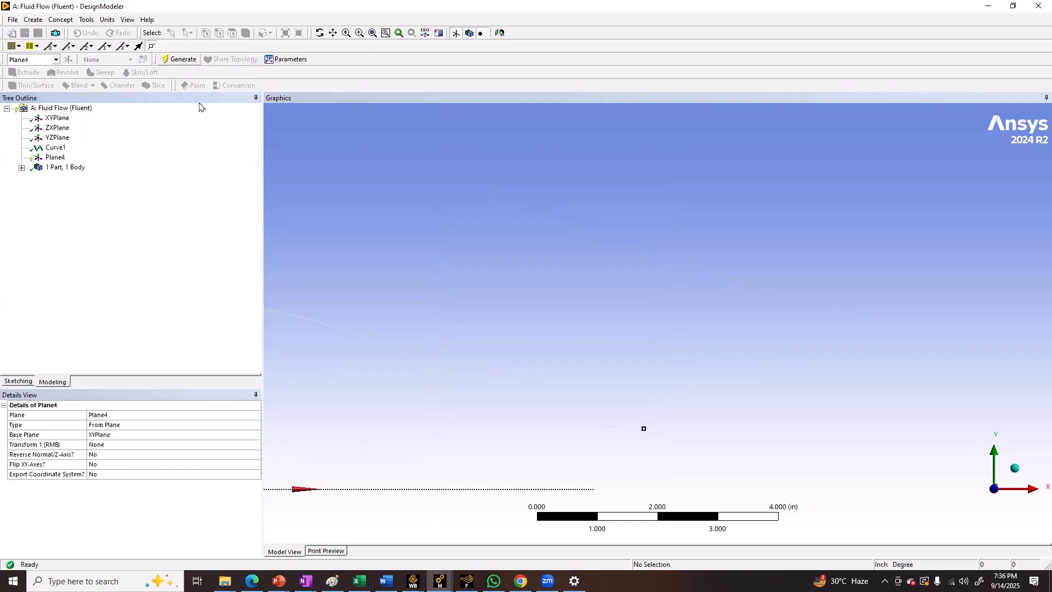
Insert a Sketch Projection on Plane4, using the nozzle curve's line body as its geometry, and generate it
click(50, 158)
scroll(439, 308, down, 4)
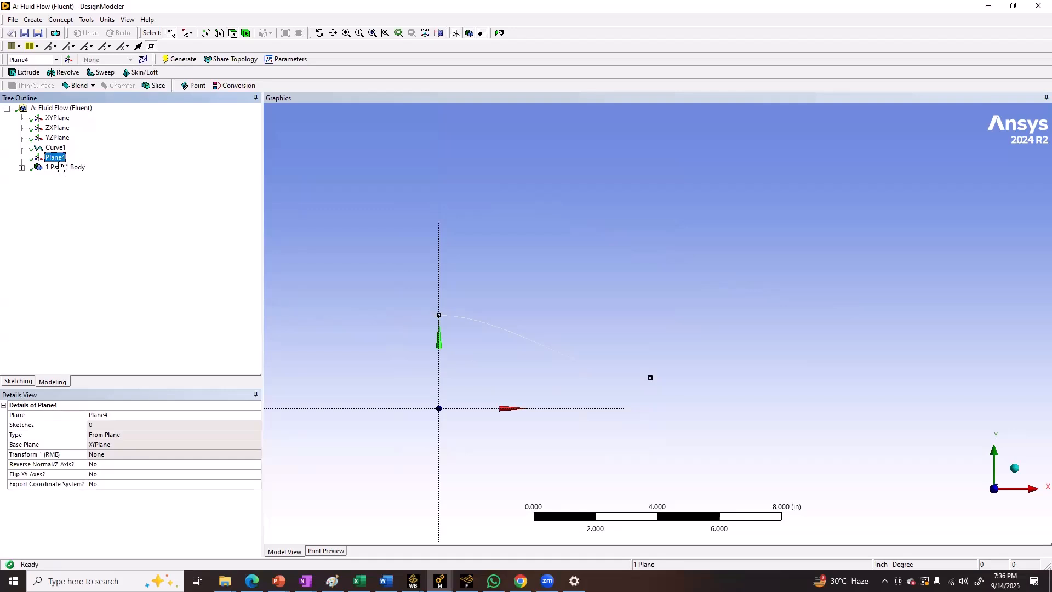
right_click(60, 158)
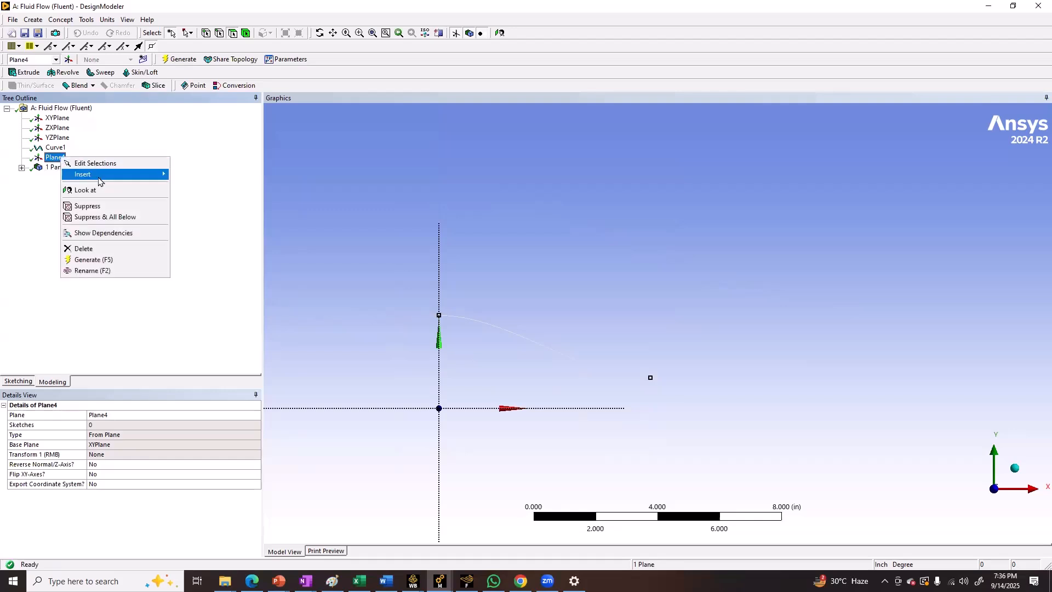
mouse_move(102, 176)
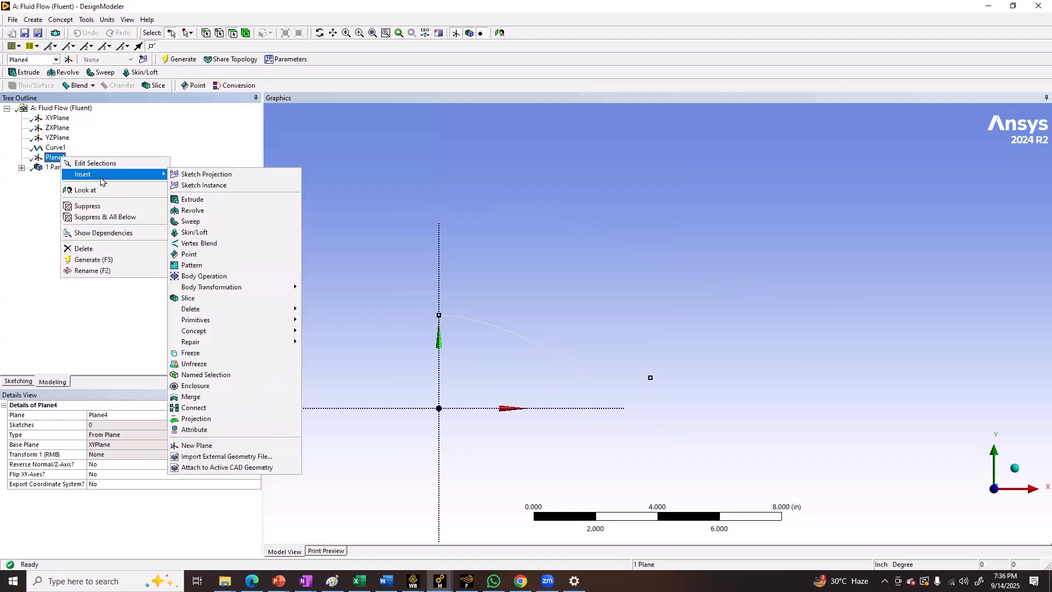
click(212, 178)
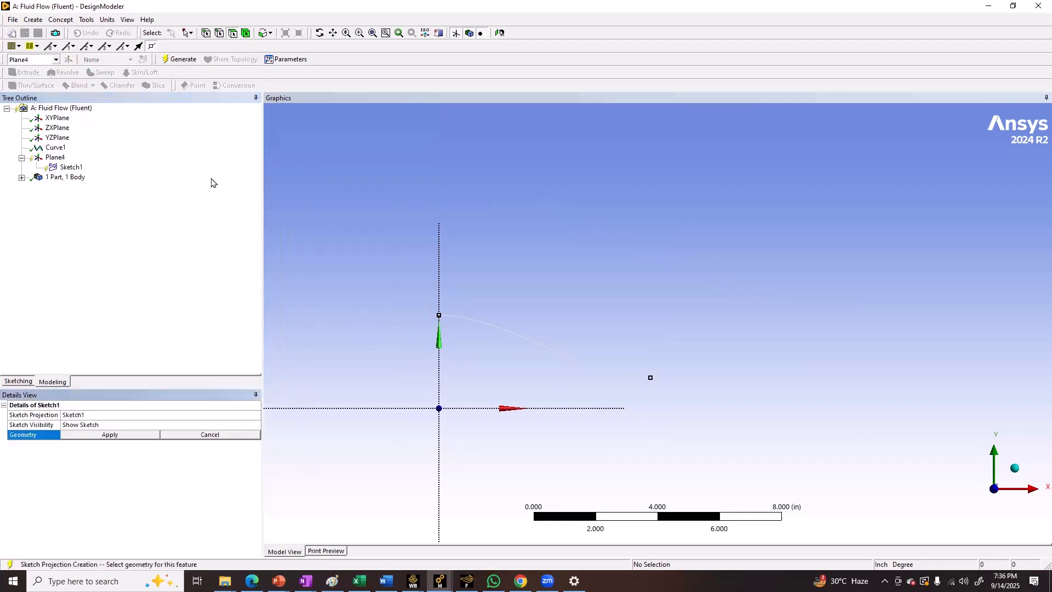
click(21, 177)
click(65, 186)
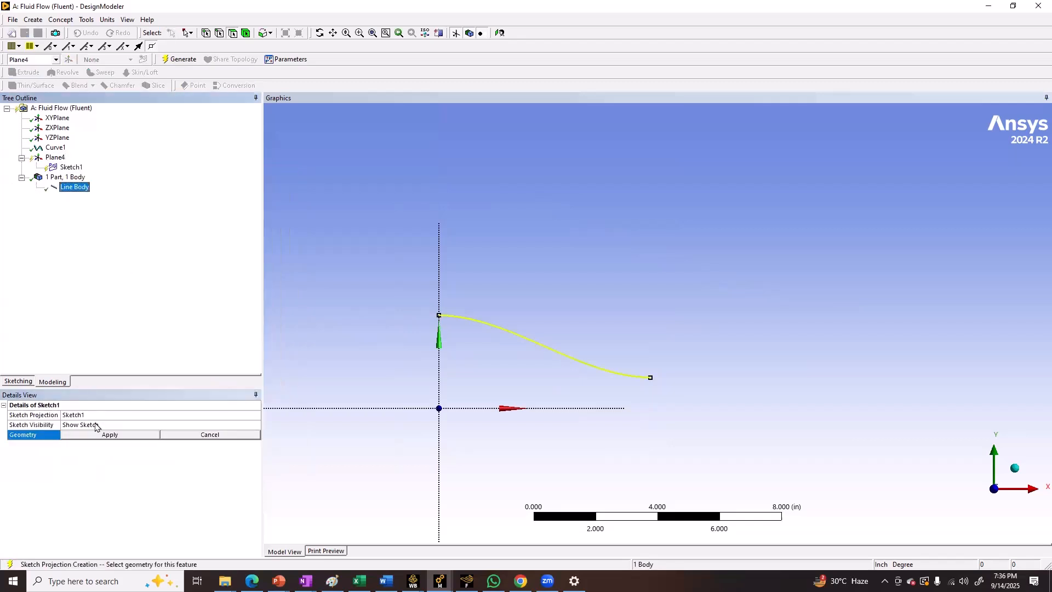
click(96, 436)
click(181, 58)
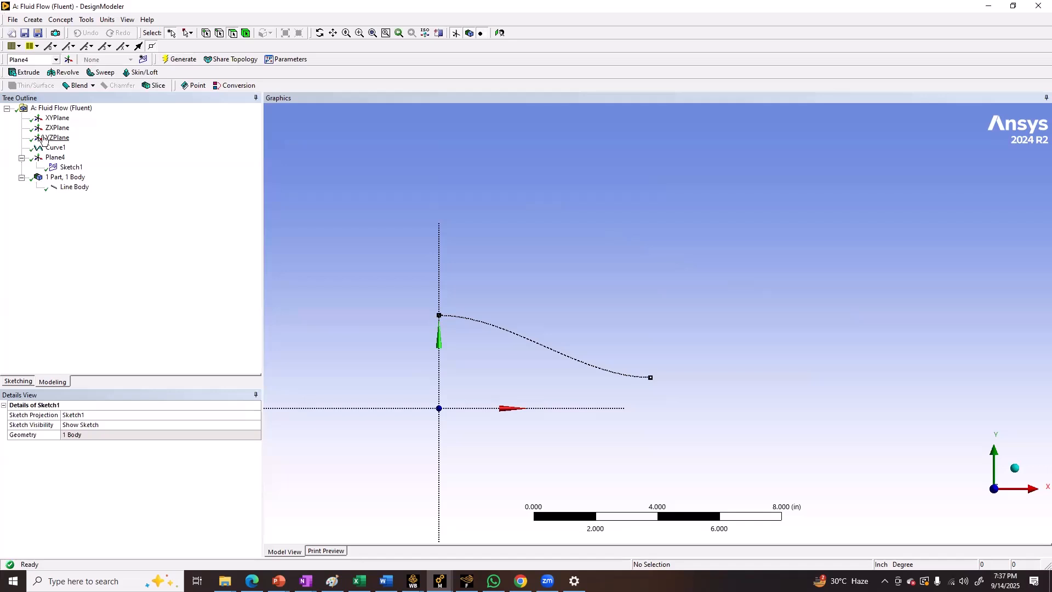
Create a second sketch on Plane4 and open it for sketching
click(54, 157)
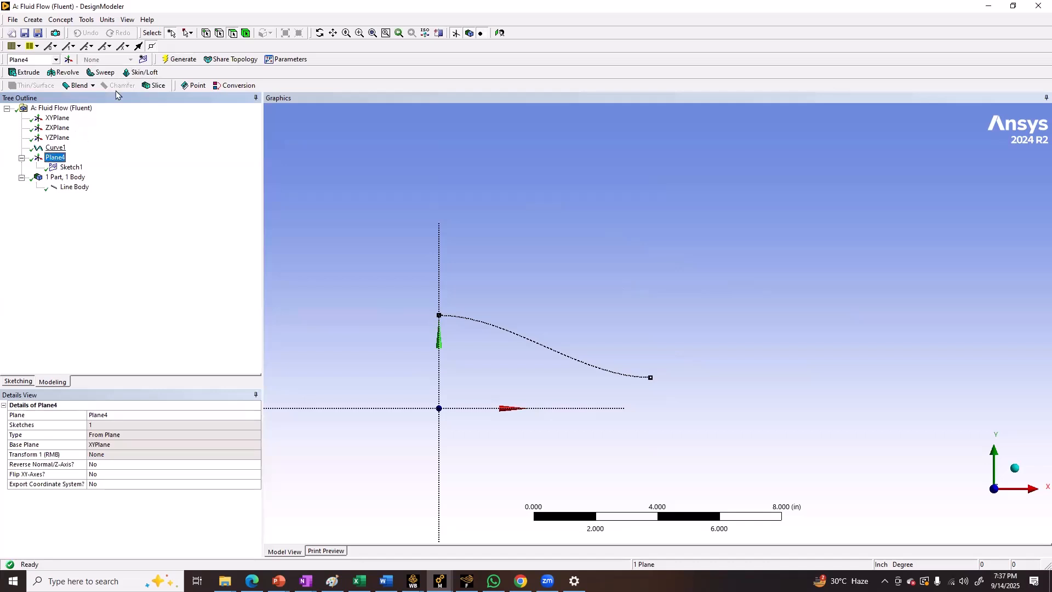
click(142, 59)
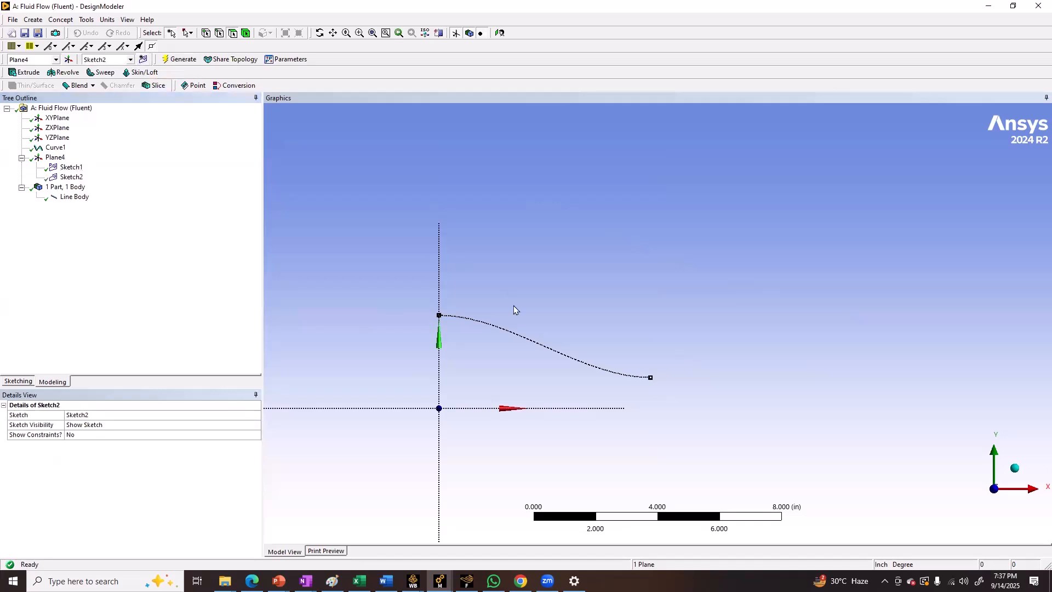
click(71, 177)
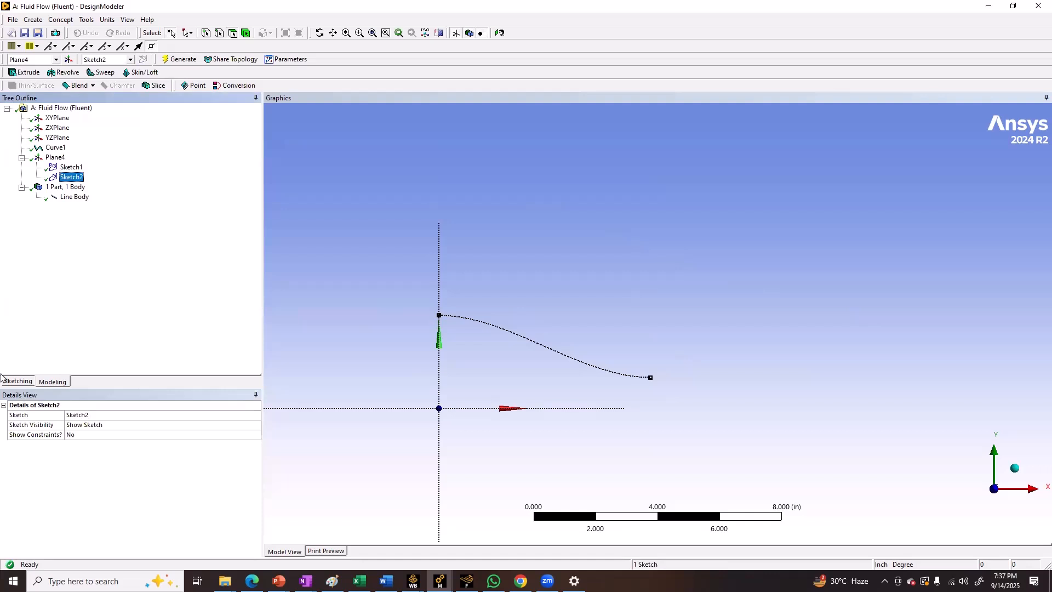
click(23, 384)
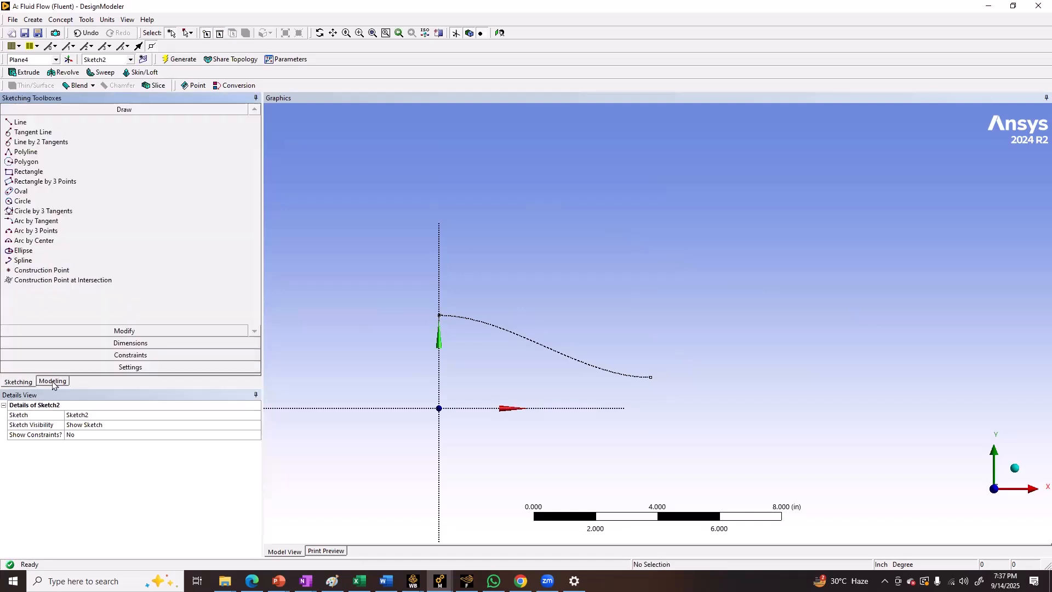
click(55, 382)
click(77, 178)
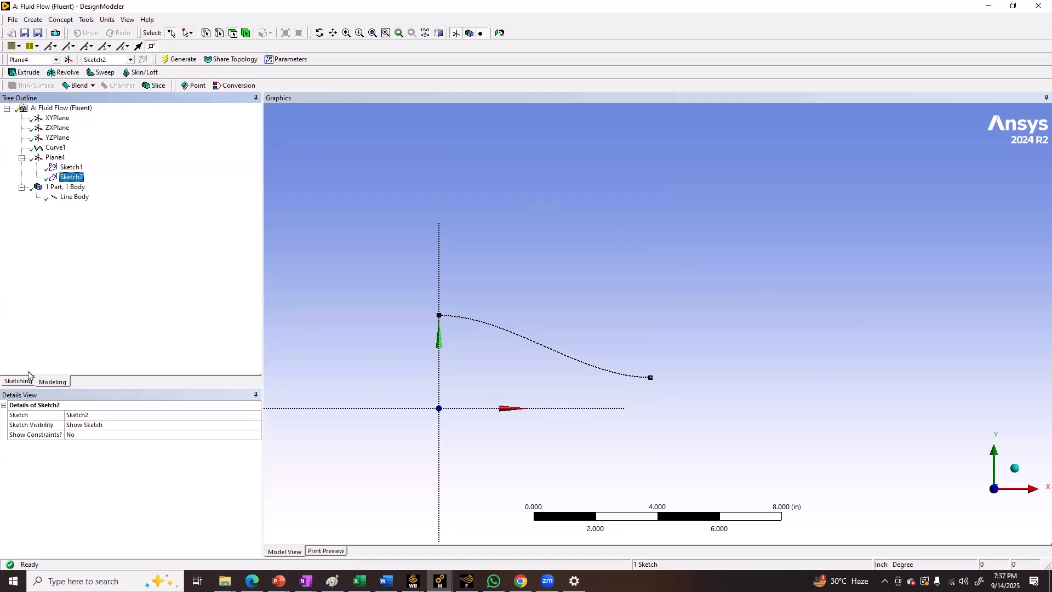
click(19, 381)
Draw horizontal lines extending the nozzle curve outward, about 2.2 in from its inlet end and about 2 in from its outlet end
click(18, 123)
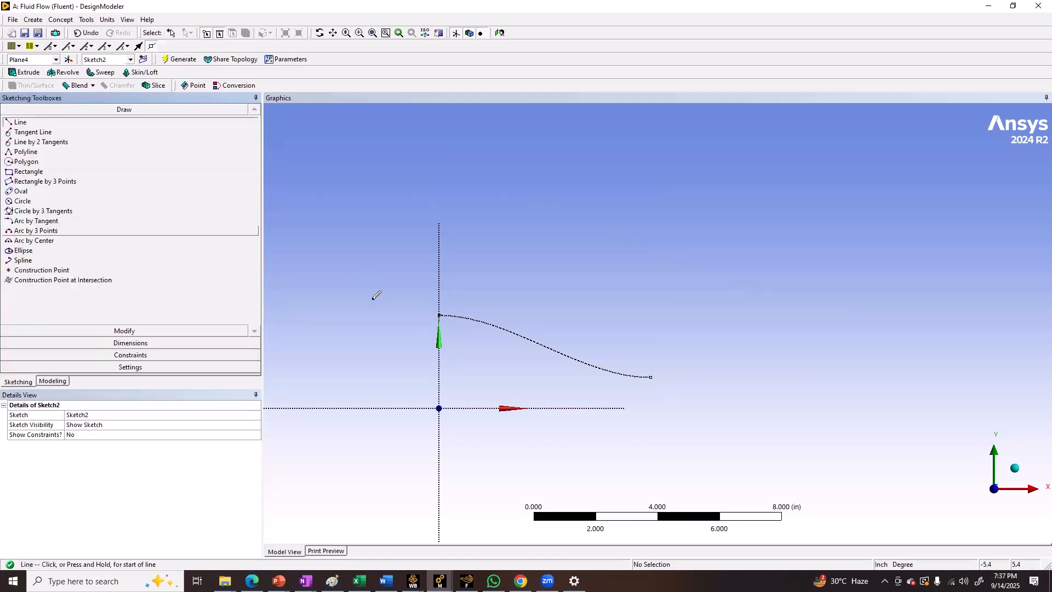
click(439, 314)
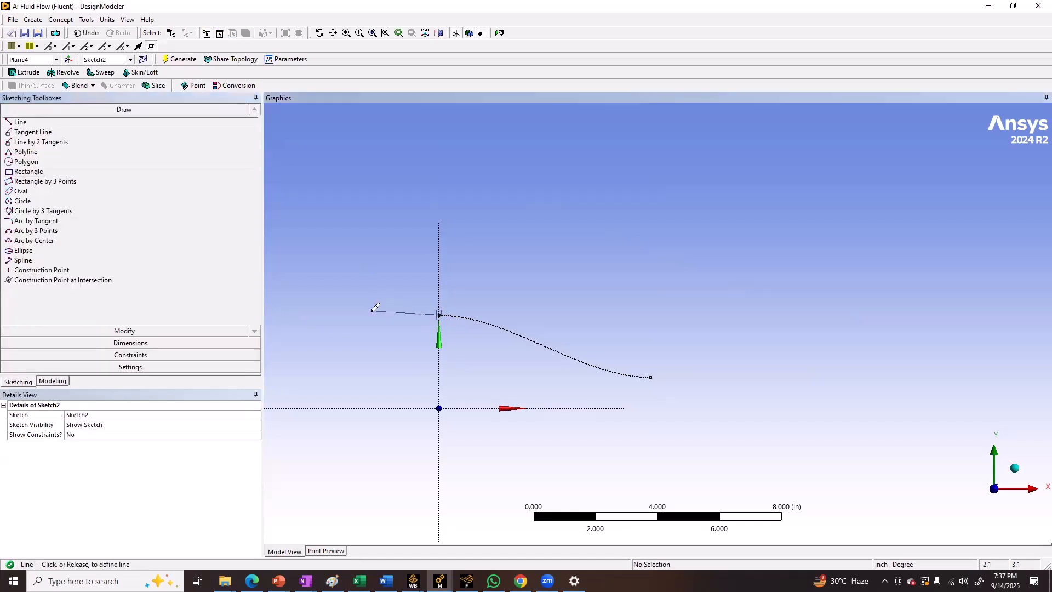
click(371, 314)
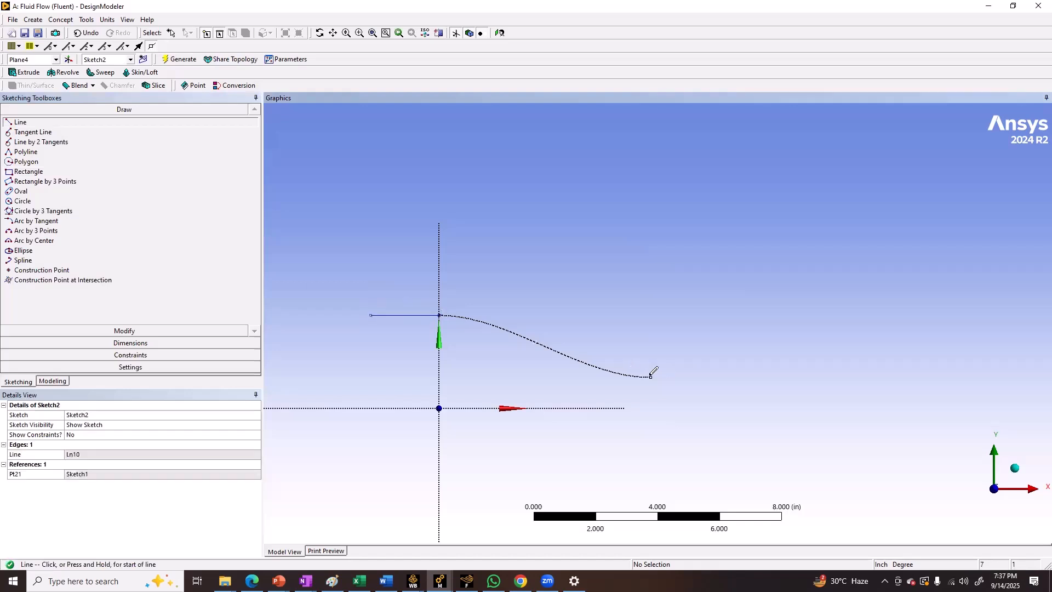
click(650, 376)
click(713, 376)
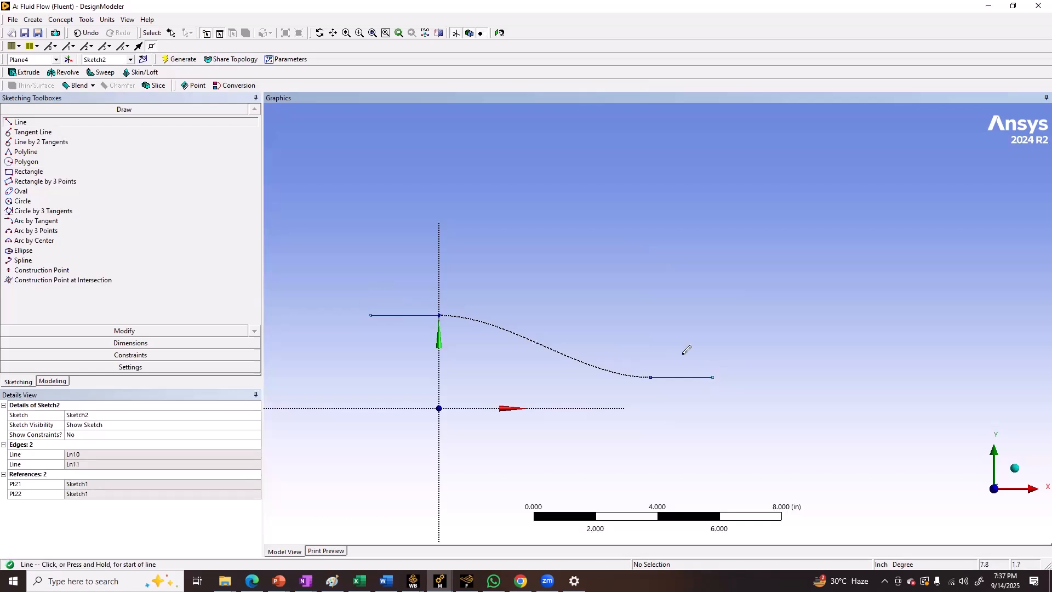
Draw the outer profile: a line sloping up about 28° from the outlet extension, a nearly horizontal top line, and a vertical line crossing it at the inlet
click(712, 377)
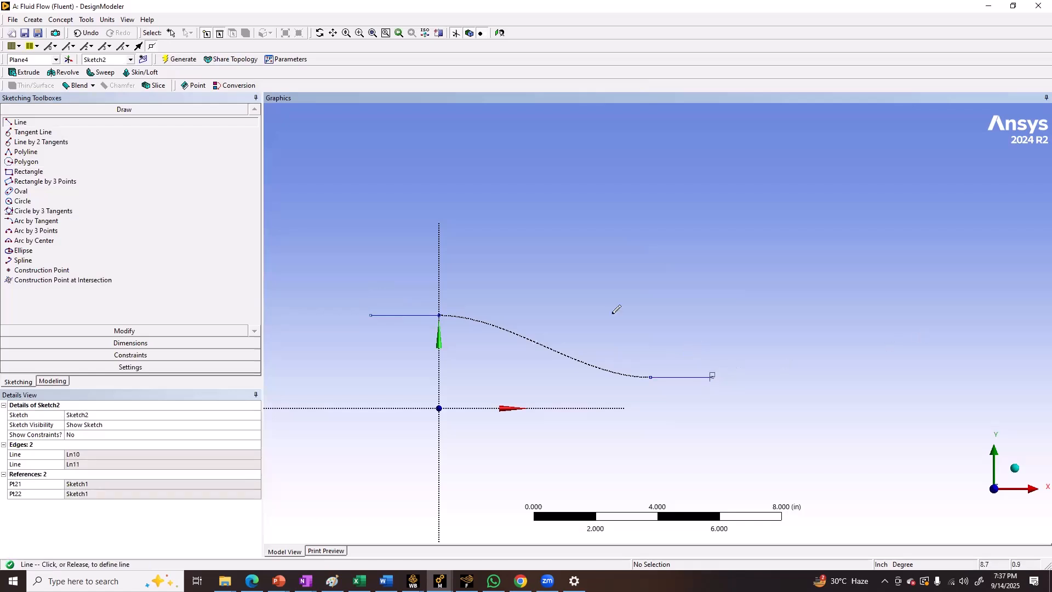
click(467, 245)
click(466, 244)
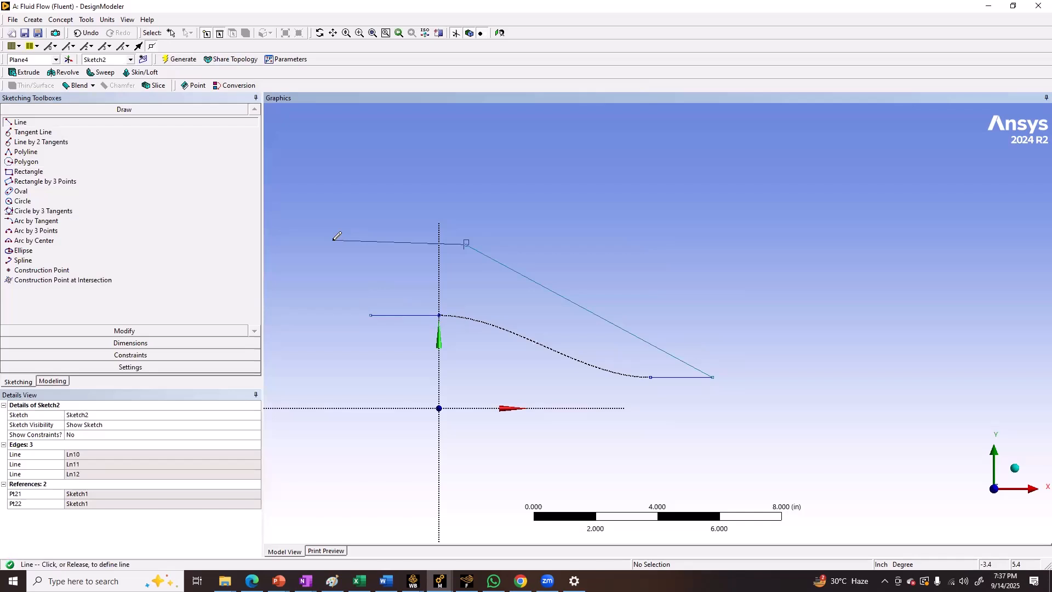
click(333, 240)
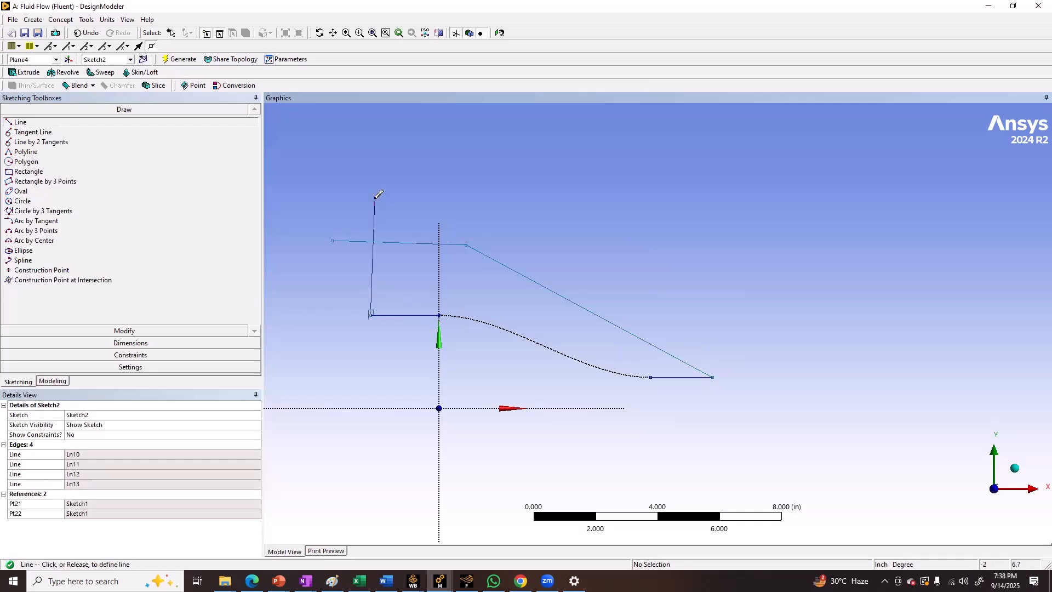
Use Corner to trim the overhanging ends of the top line and the inlet's vertical line where they cross
click(125, 330)
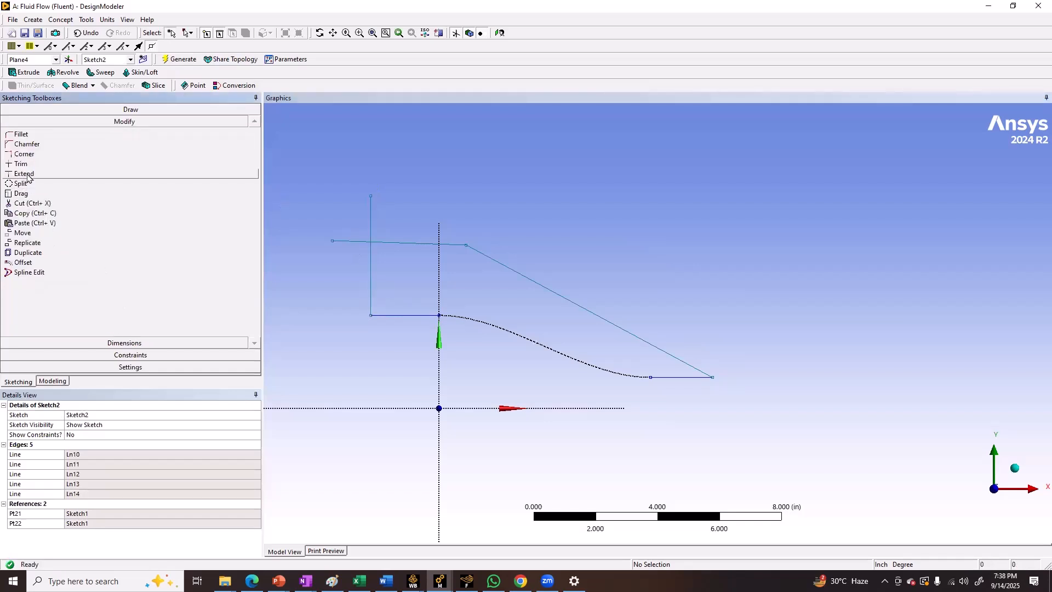
click(24, 154)
click(384, 245)
click(370, 261)
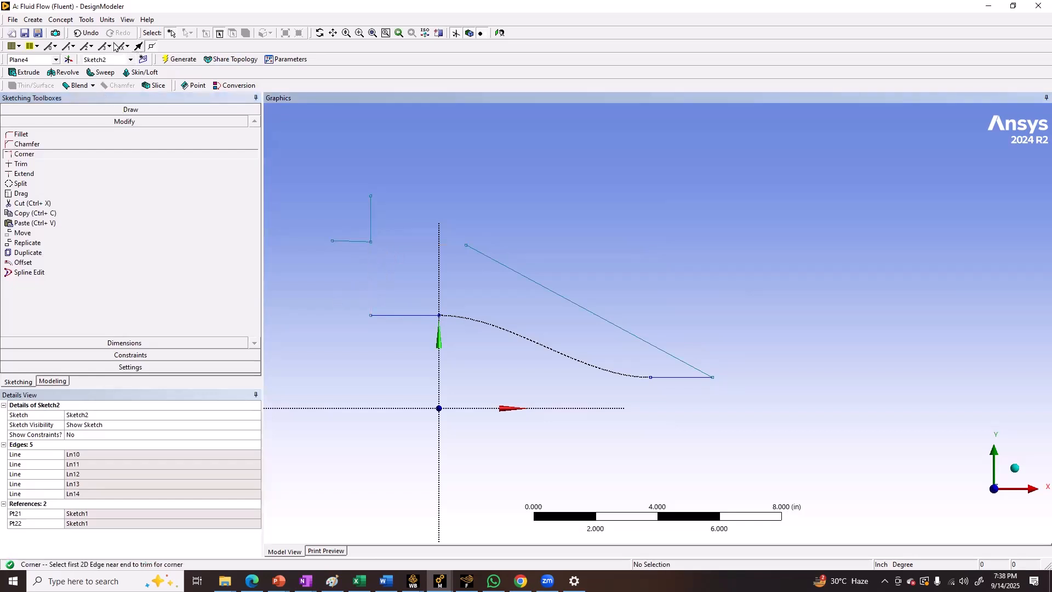
click(88, 33)
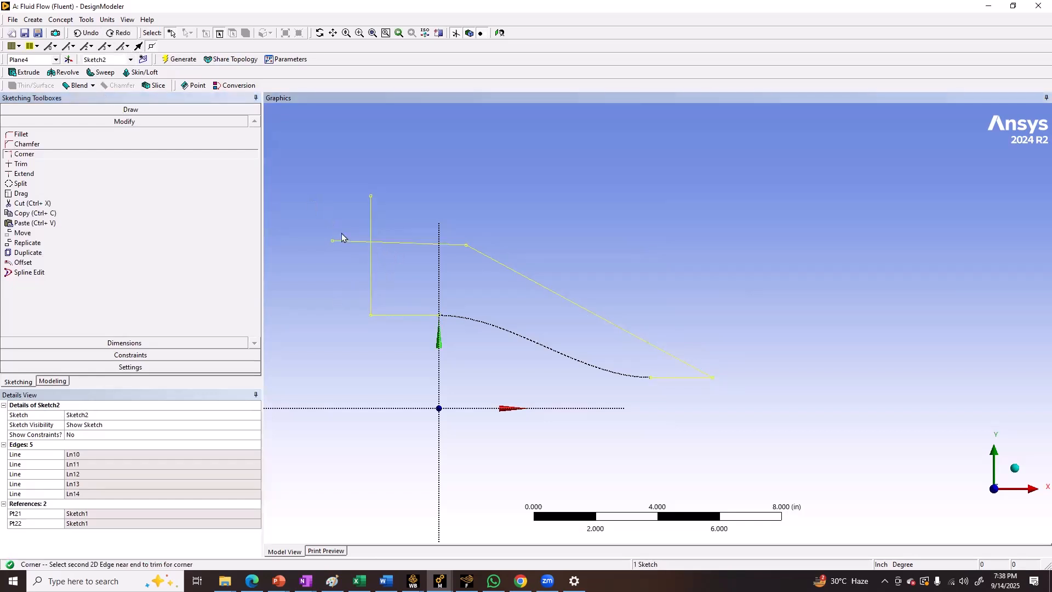
click(343, 241)
click(370, 226)
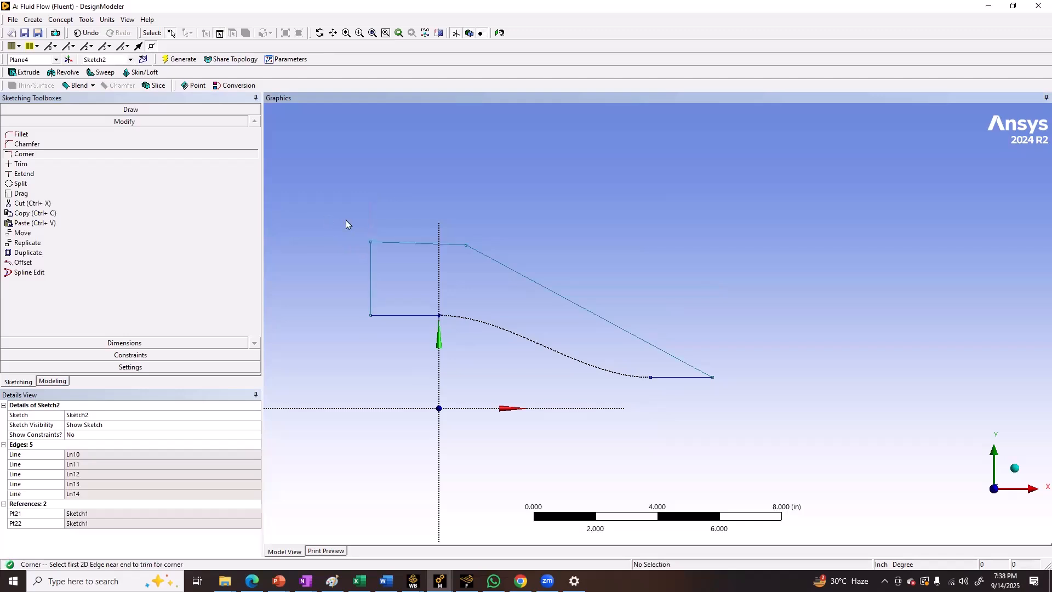
Dimension the lengths of the horizontal outlet and inlet extension lines
click(140, 342)
click(681, 378)
click(693, 405)
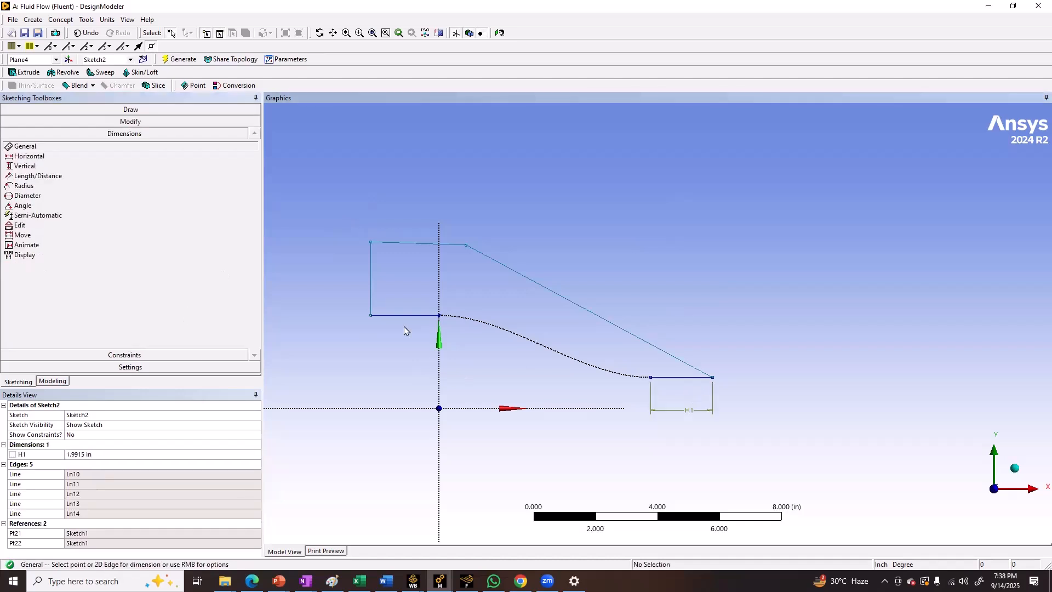
click(399, 316)
click(398, 353)
Add a vertical dimension between the outer profile's top line and the X axis
click(24, 166)
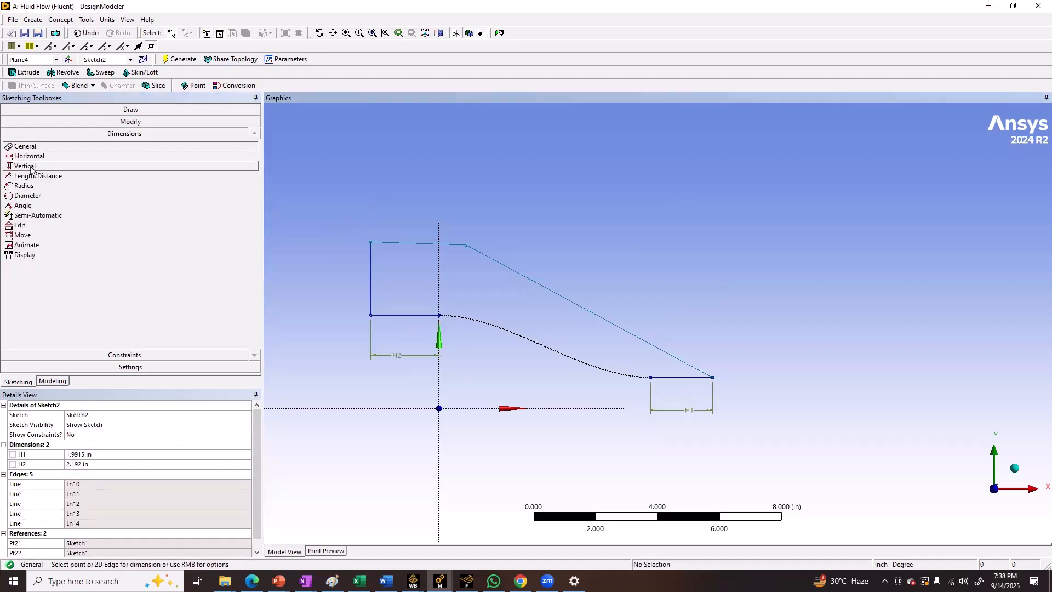
click(417, 242)
click(380, 408)
click(320, 327)
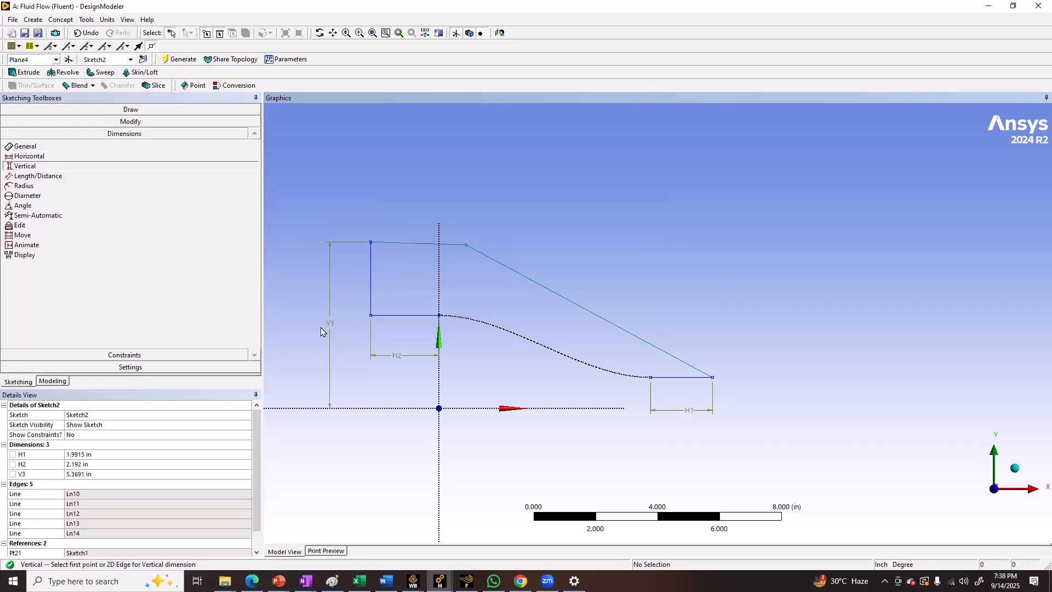
Add an angle dimension between the sloped outer line and the X axis, switching to the alternate acute angle
click(29, 206)
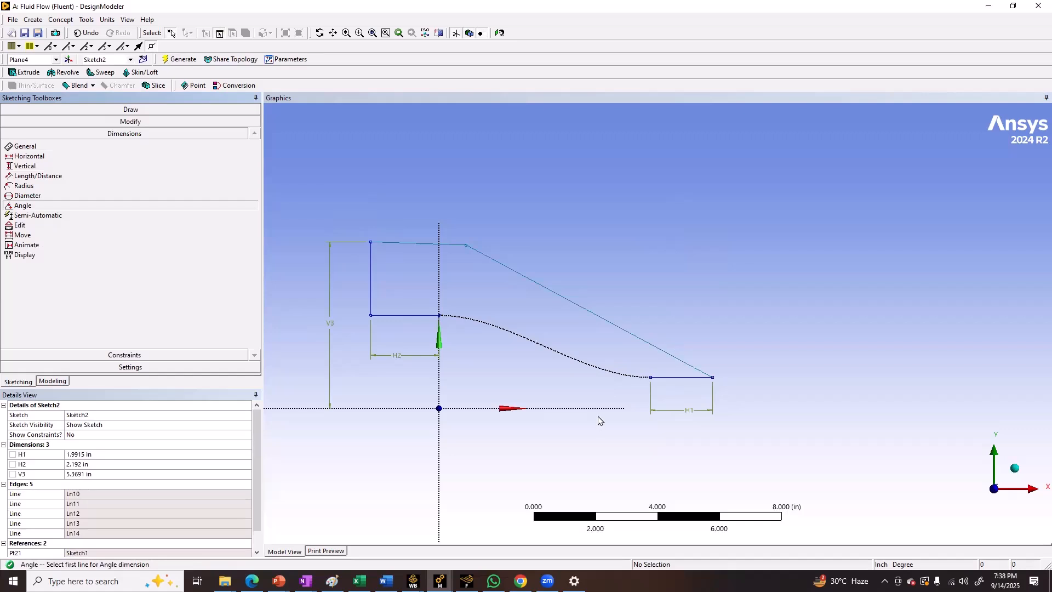
double_click(644, 339)
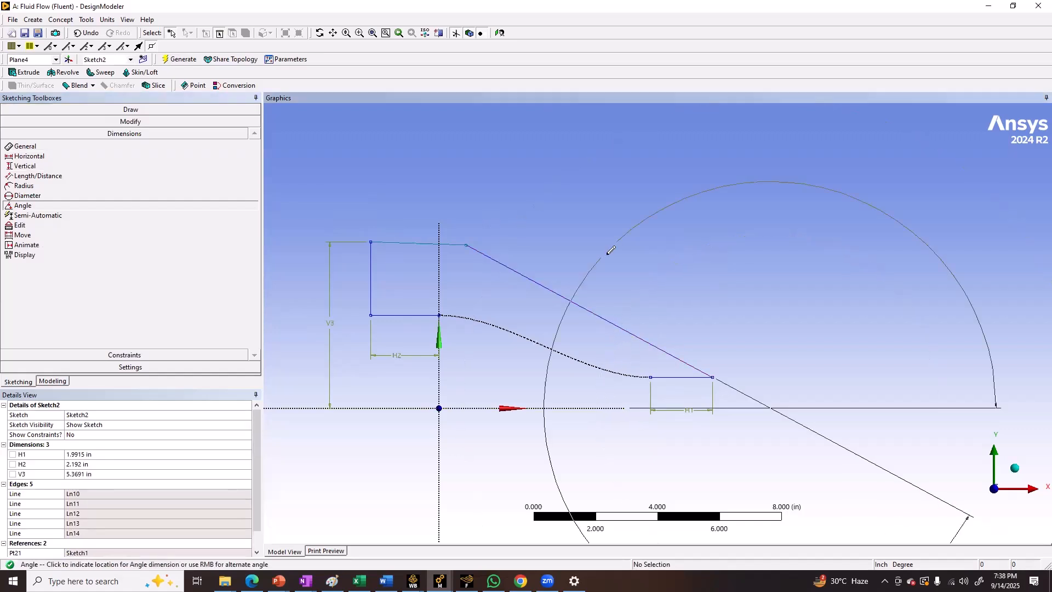
right_click(607, 351)
click(631, 364)
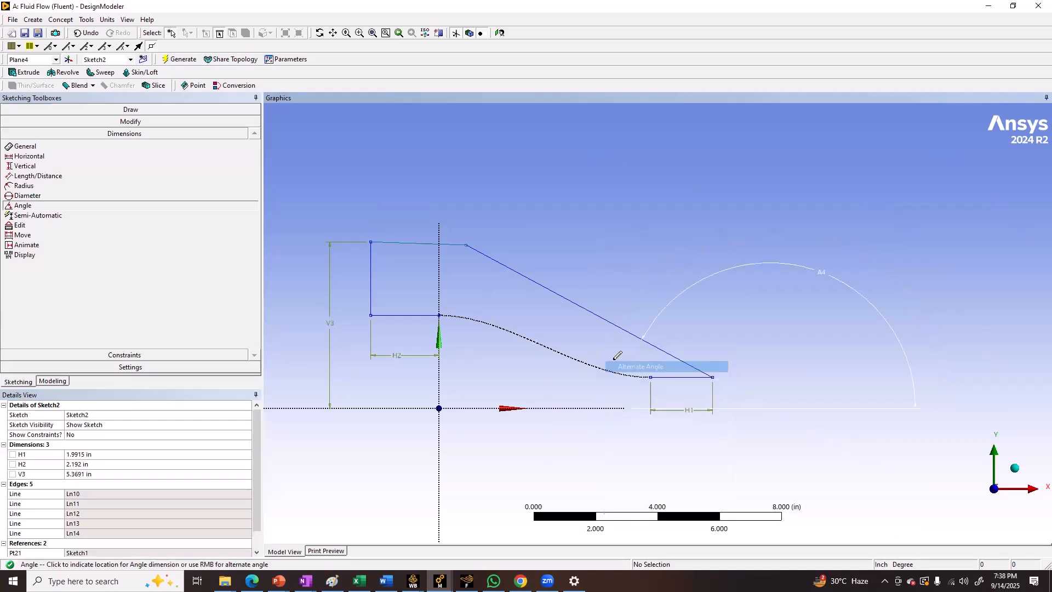
right_click(597, 351)
click(627, 366)
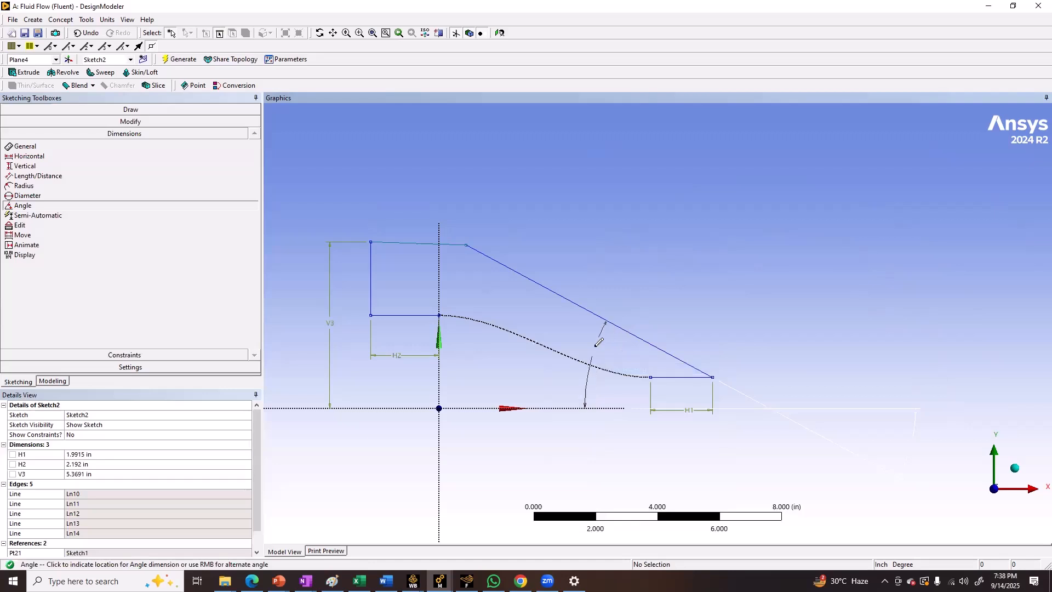
click(599, 344)
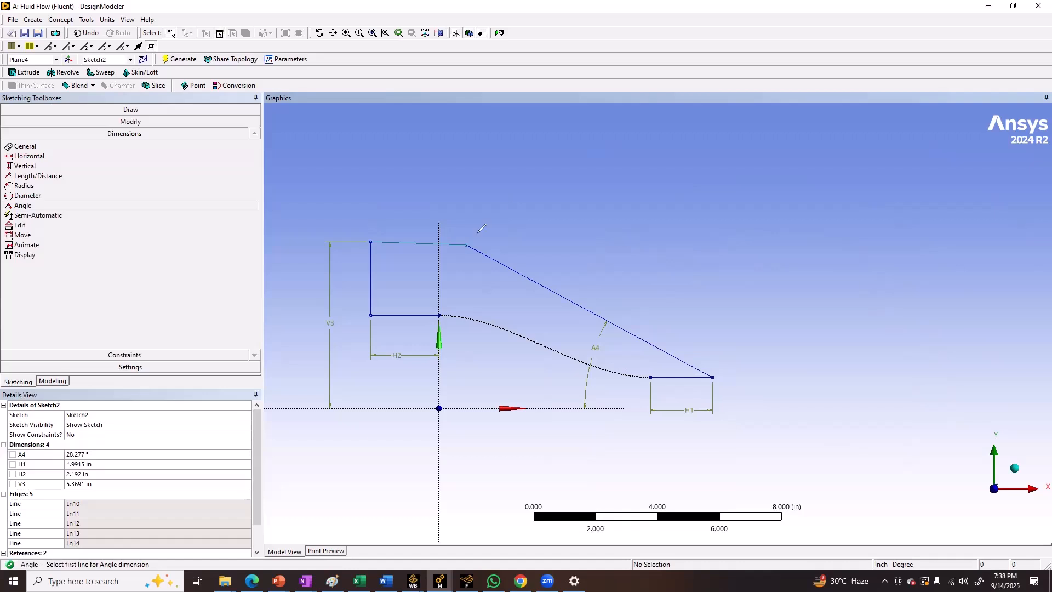
mouse_move(467, 244)
mouse_down()
mouse_move(549, 245)
mouse_move(503, 269)
mouse_move(527, 254)
mouse_up()
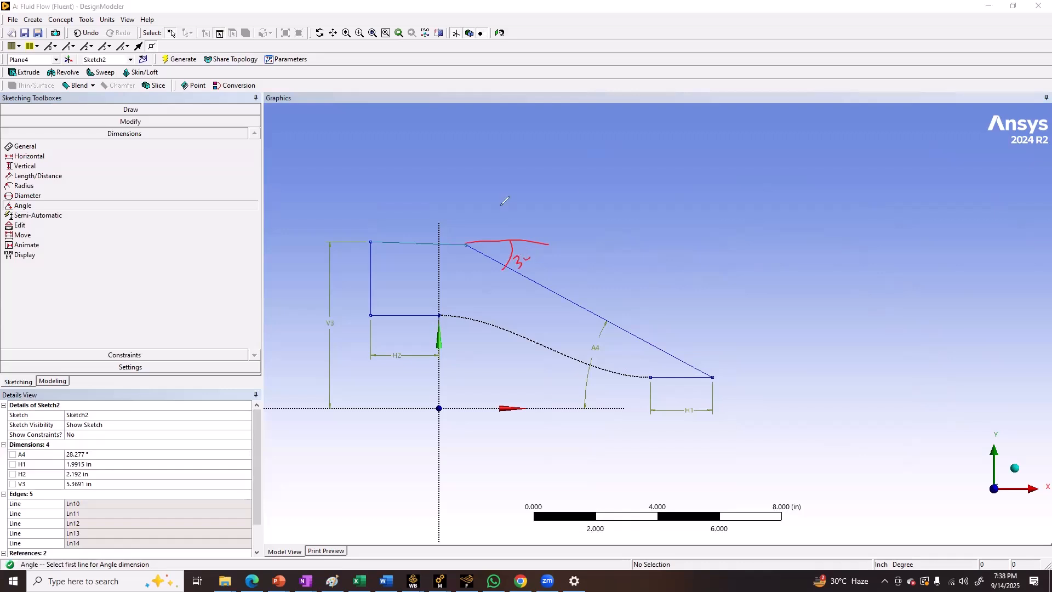
Set the angle between the sloped outer line and the X axis to 30°
drag(649, 378, 583, 379)
mouse_move(671, 355)
mouse_down()
mouse_move(669, 374)
mouse_move(640, 371)
mouse_move(652, 356)
mouse_up()
key(Escape)
click(92, 454)
text(30)
key(Return)
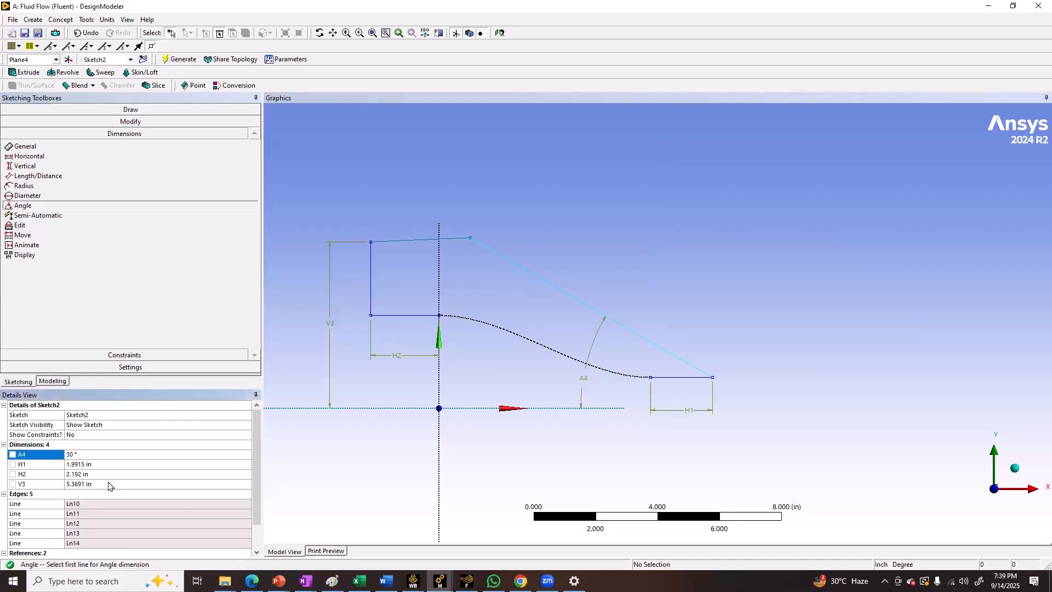
Try to set the vertical dimension of the outer profile's top line to 4.25 in
click(108, 484)
text(4.)
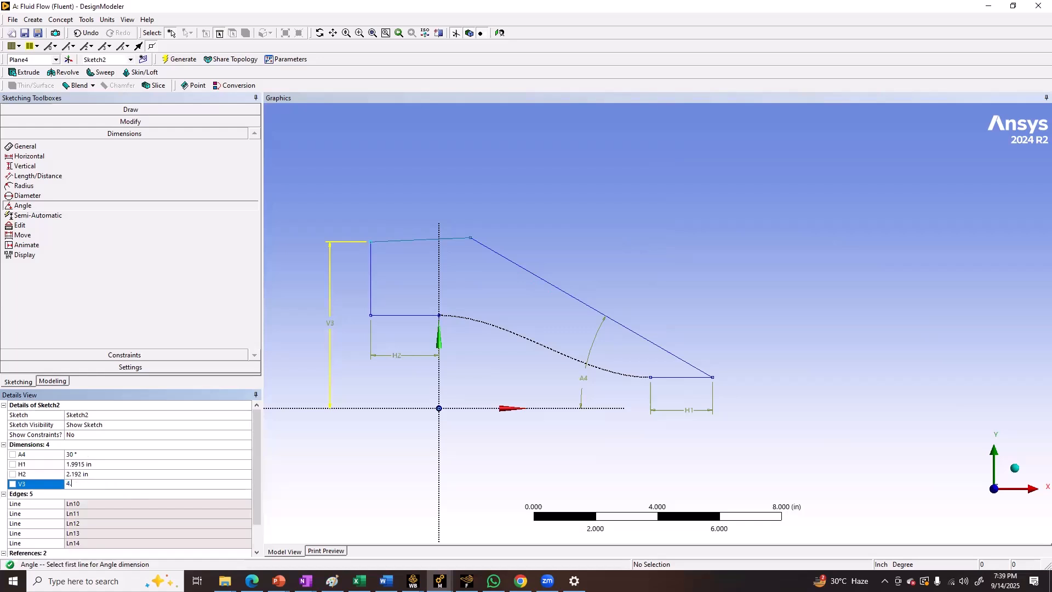
key(Return)
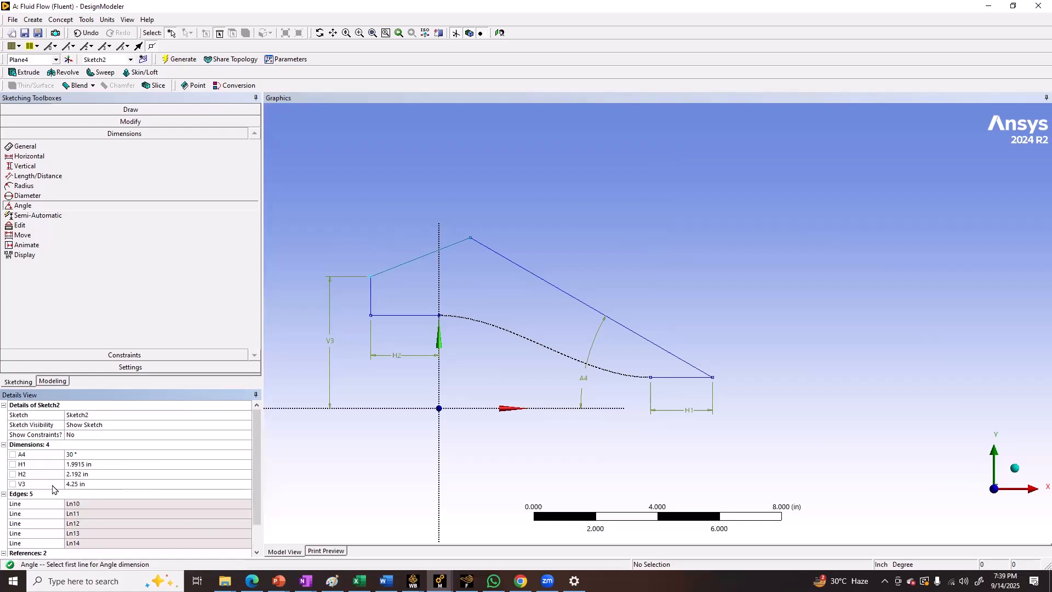
click(87, 34)
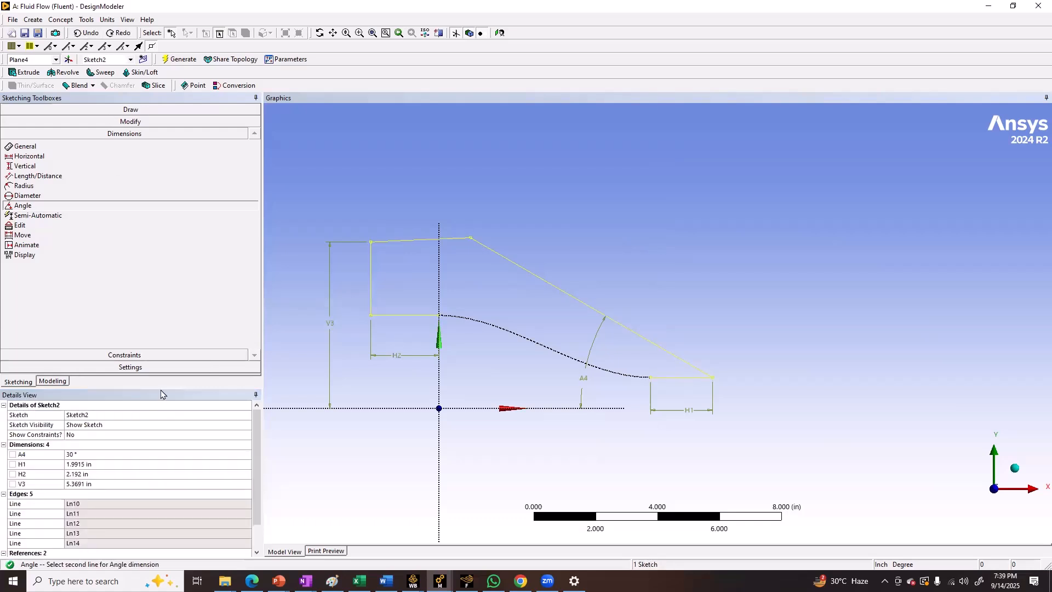
Delete the top line's vertical dimension and recreate it between the top line and the X axis
click(37, 485)
key(Delete)
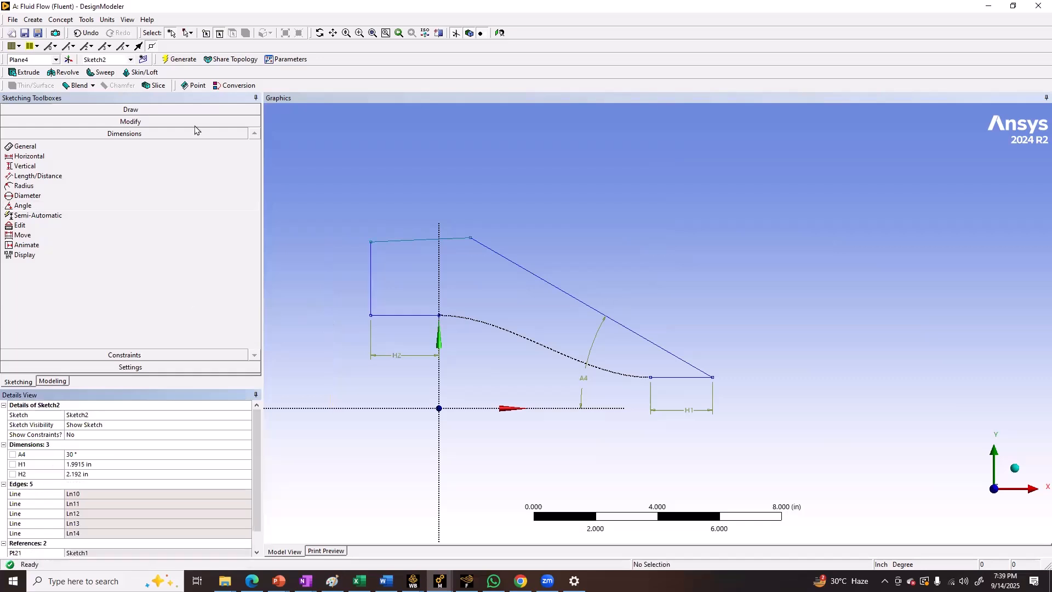
click(25, 166)
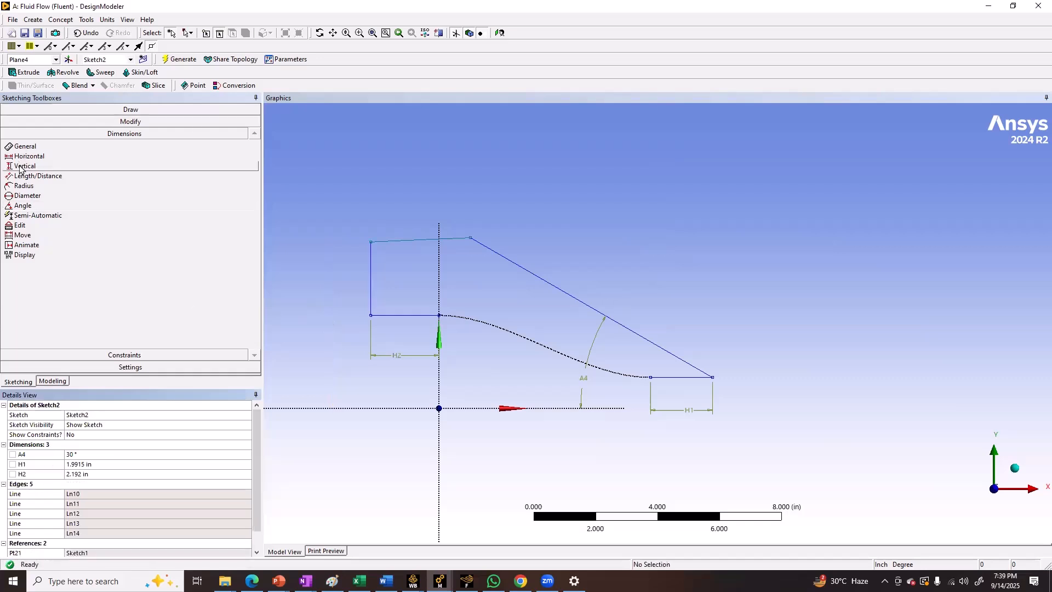
click(422, 242)
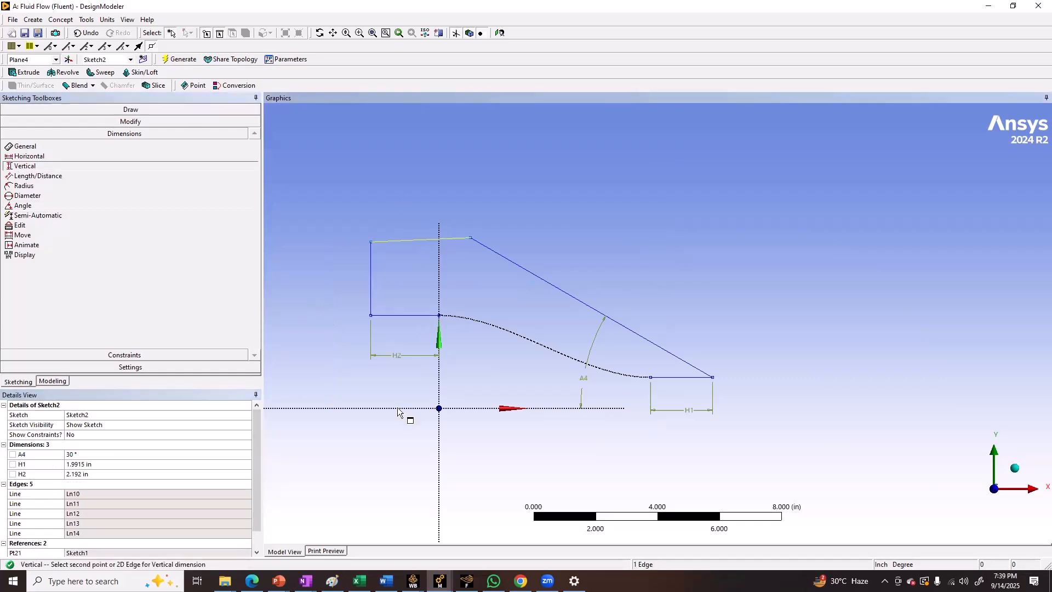
click(334, 331)
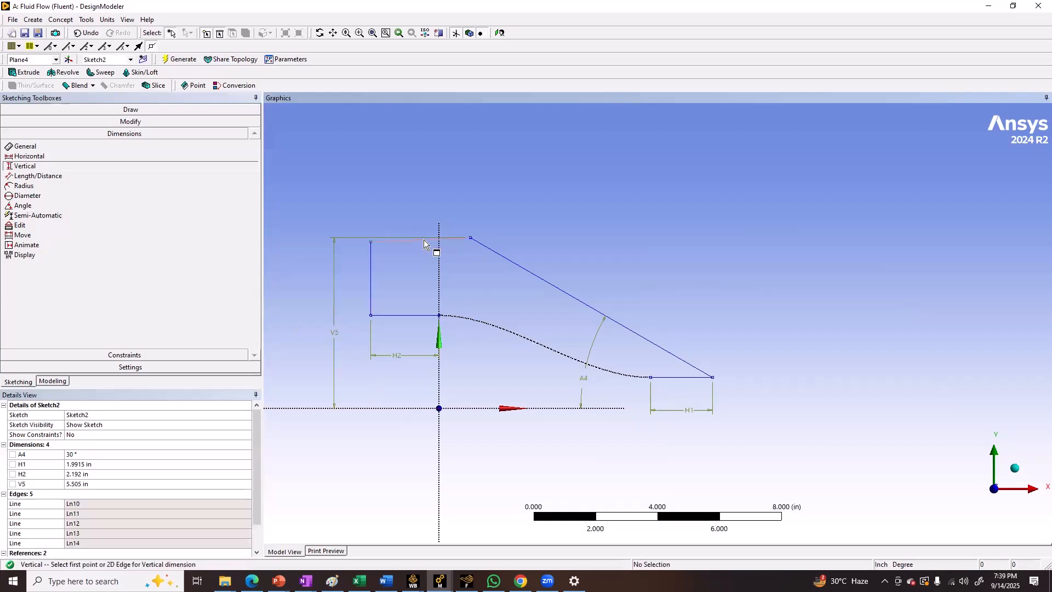
Constrain the outer profile's top line to horizontal and set its height above the X axis to 4.25 in
click(118, 356)
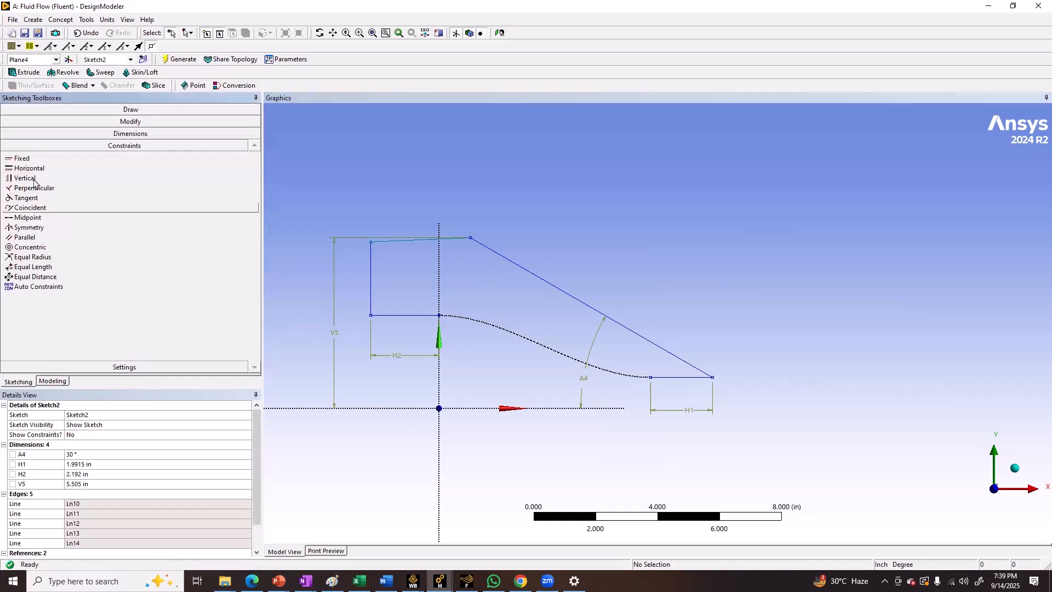
click(33, 170)
click(390, 241)
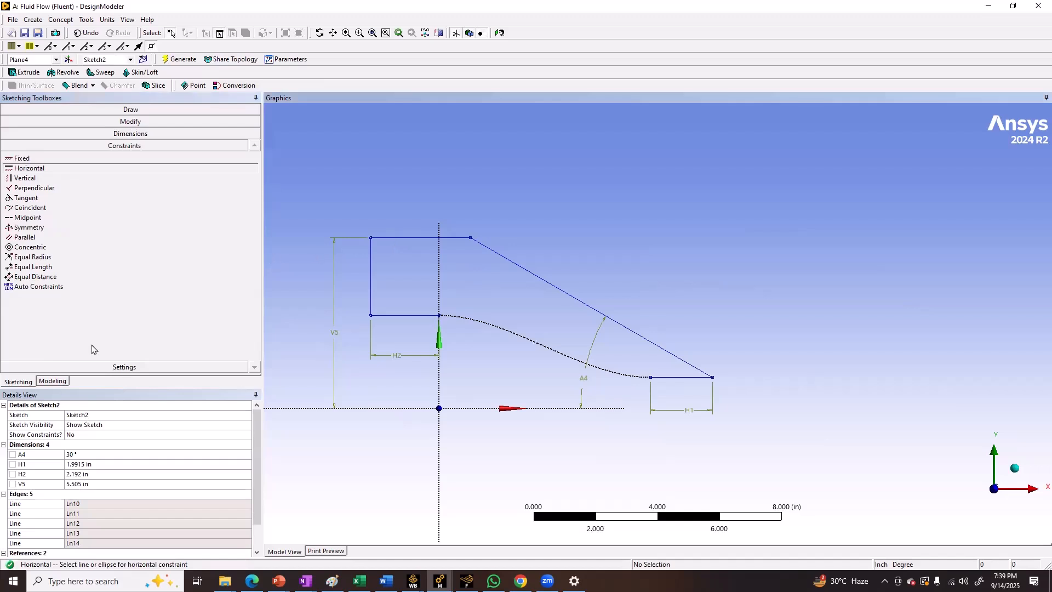
click(87, 483)
text(25)
key(Return)
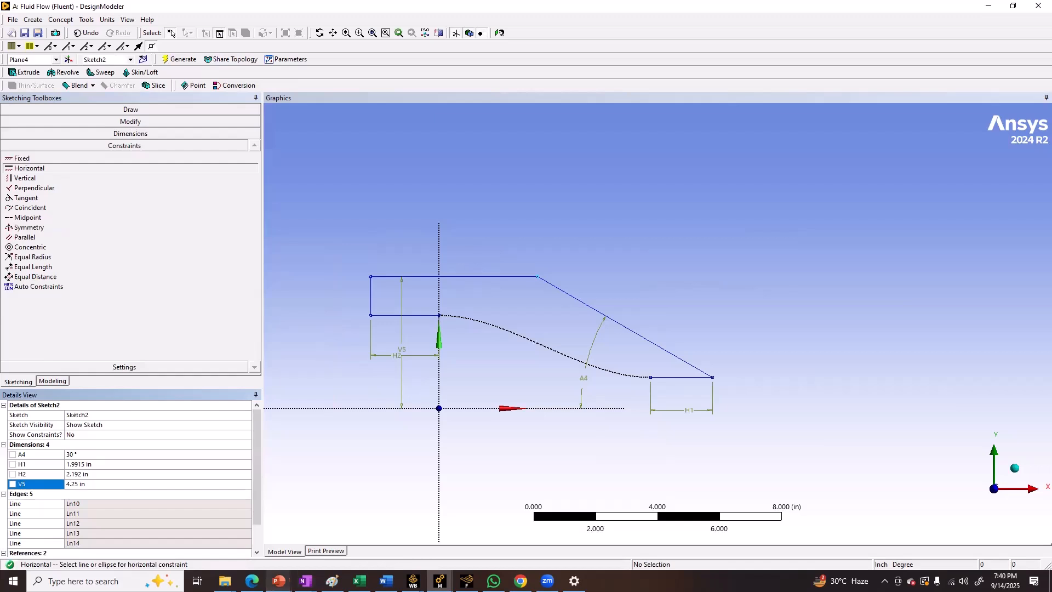
Check the ARN2 drawing in PowerPoint and set the inlet extension line's length to 0.665 in
mouse_move(279, 580)
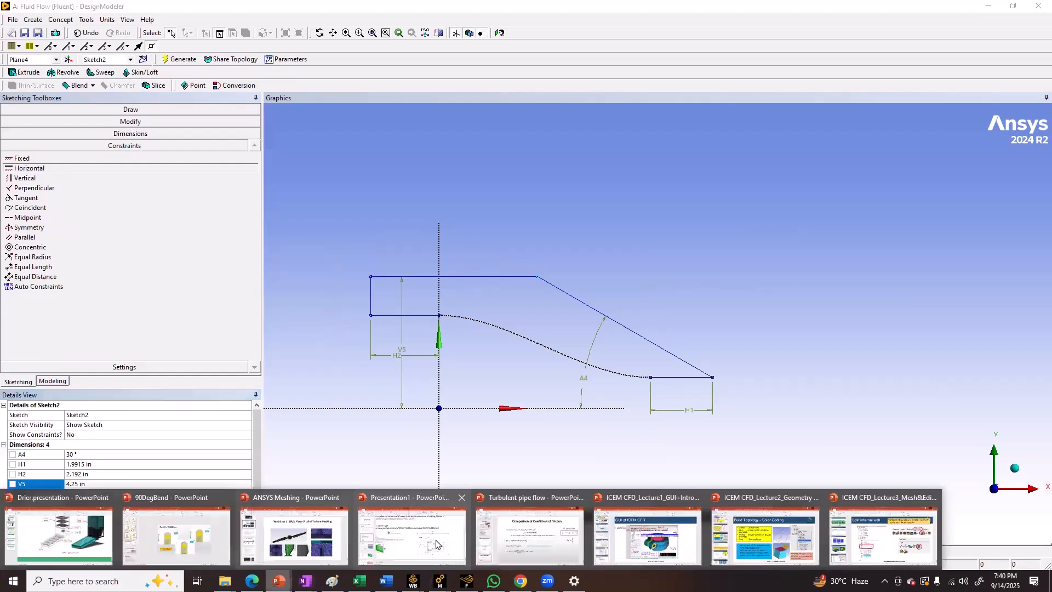
click(391, 536)
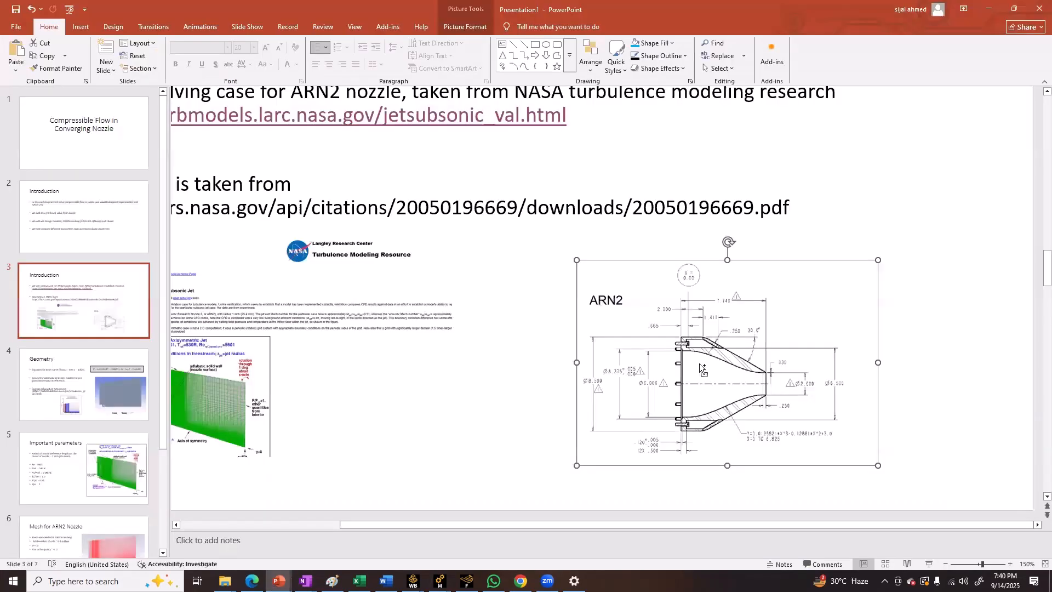
ctrl+scroll(592, 310, up, 5)
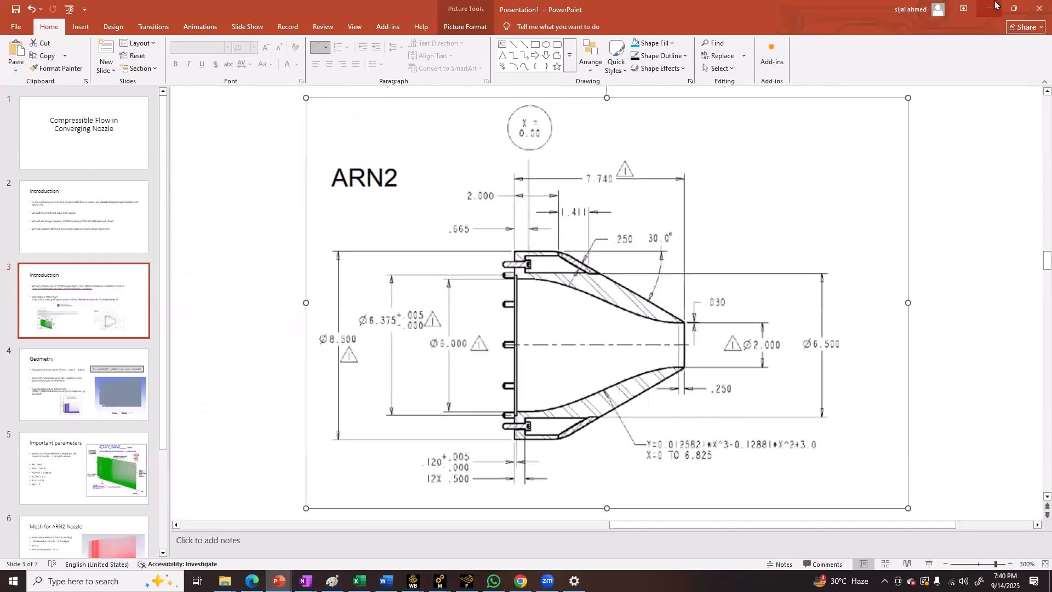
click(995, 3)
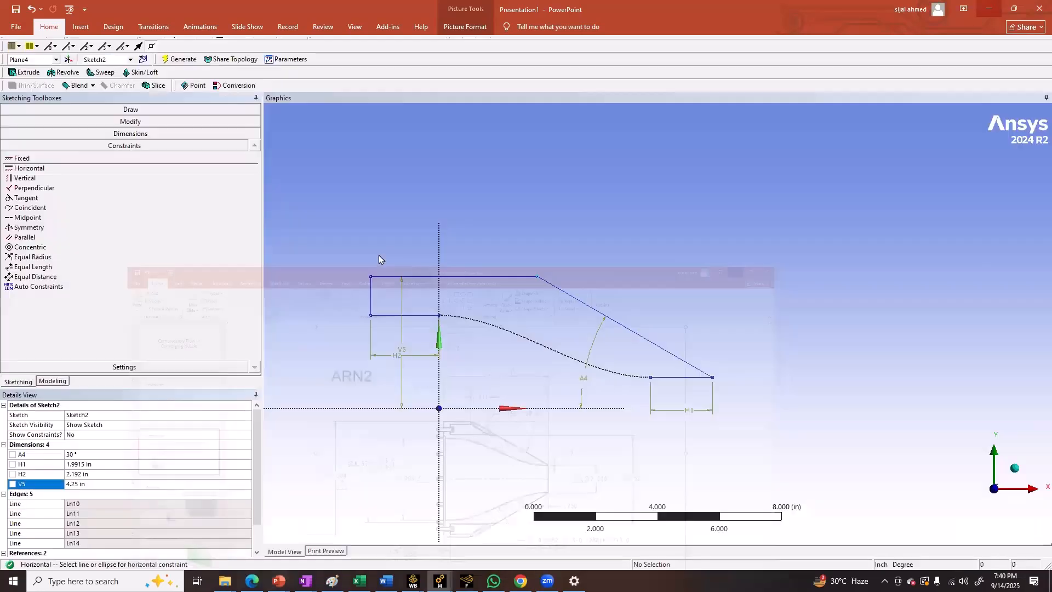
click(89, 474)
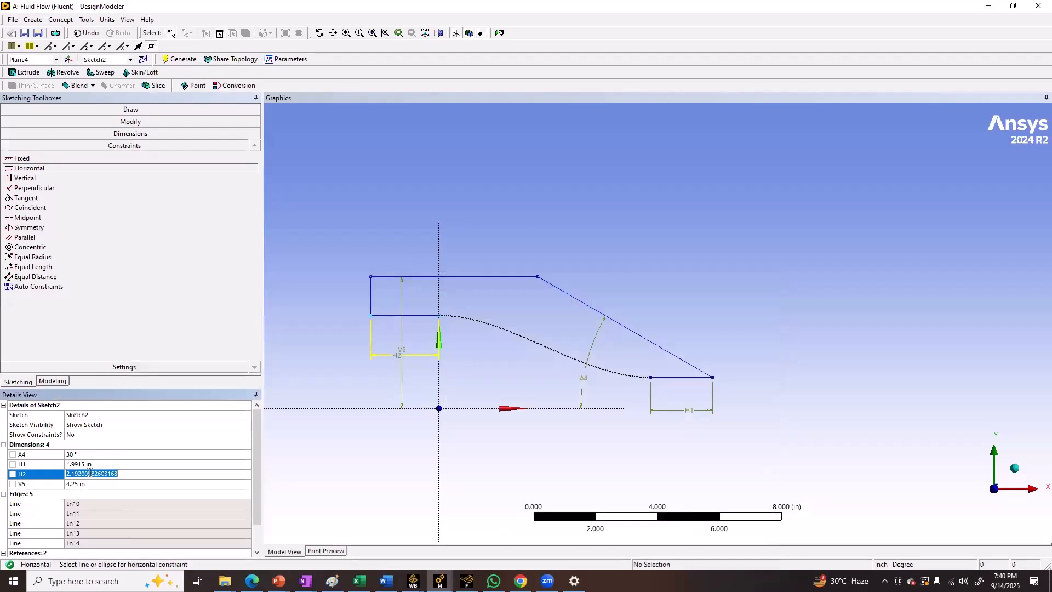
text(0.665)
key(Return)
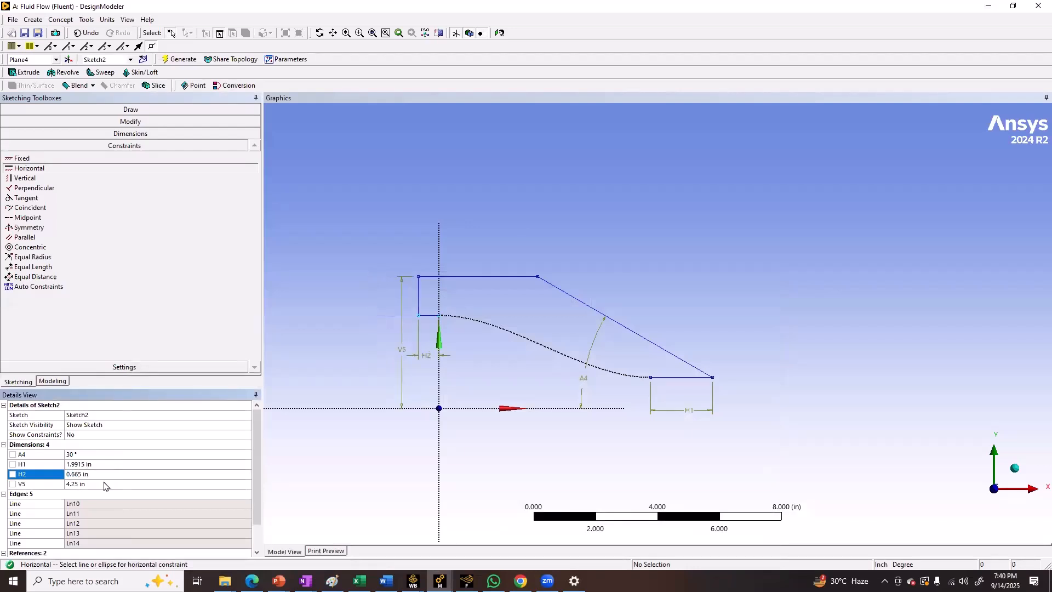
Set the outlet extension line's length to 0.25 in and recheck the dimensions against the ARN2 drawing in PowerPoint
click(94, 464)
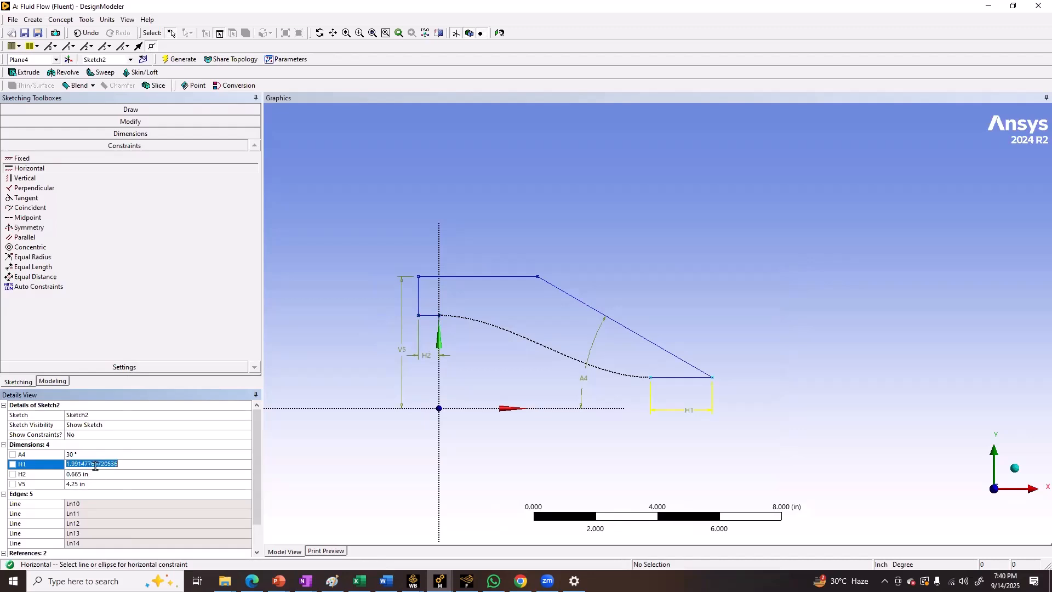
text(0.25)
key(Return)
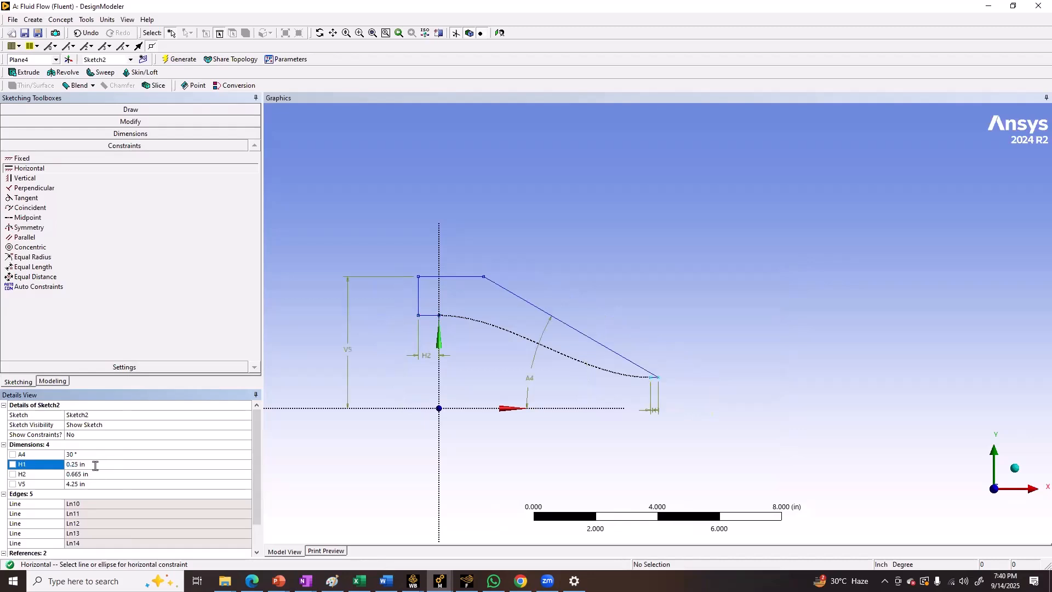
mouse_move(287, 572)
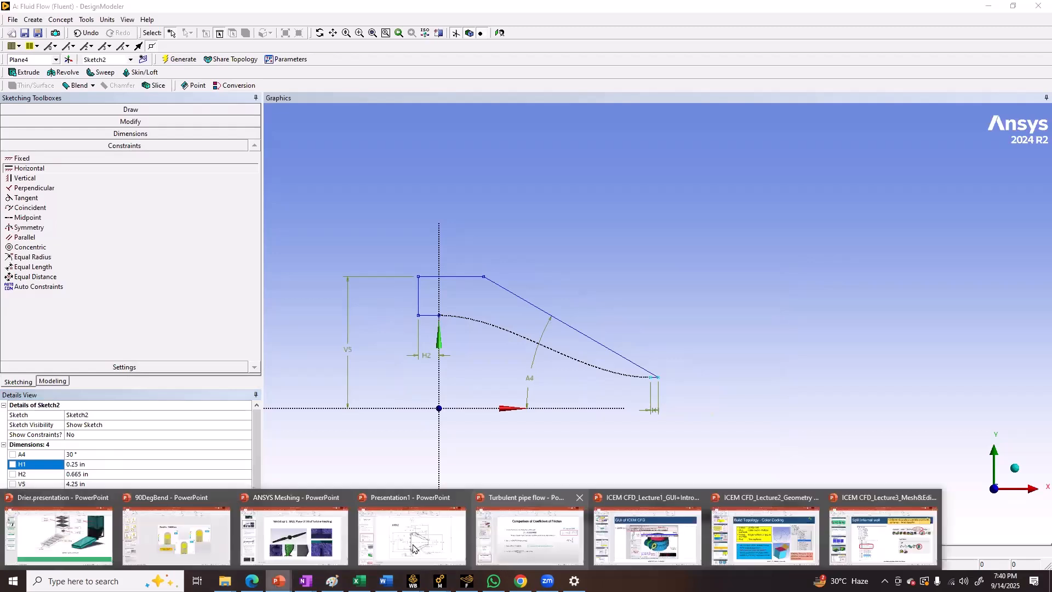
click(414, 548)
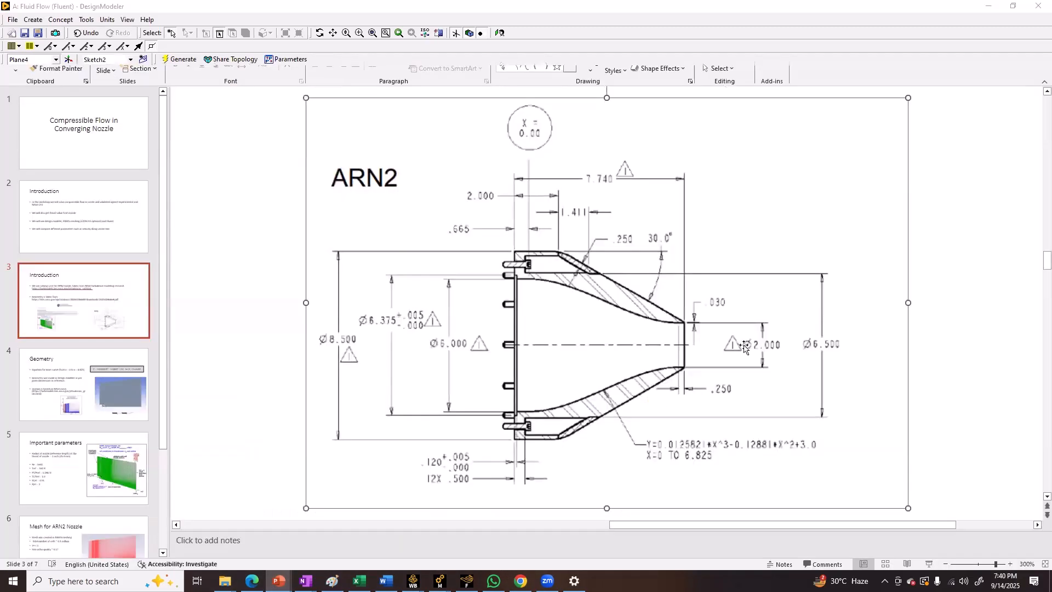
click(989, 9)
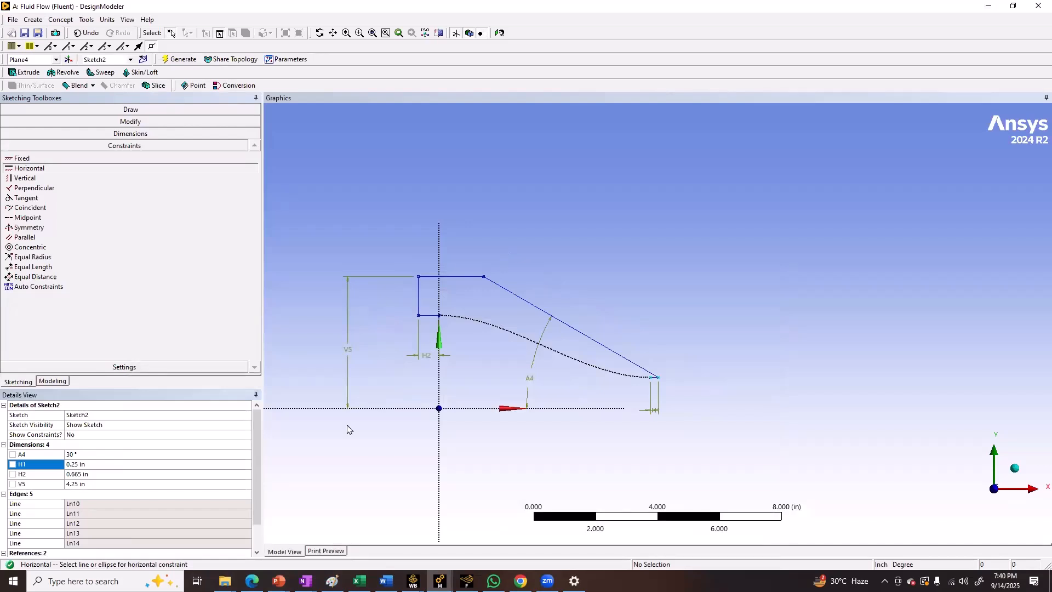
Set Sketch1 and Sketch2 under Plane4 to always show and turn off the plane display
click(45, 384)
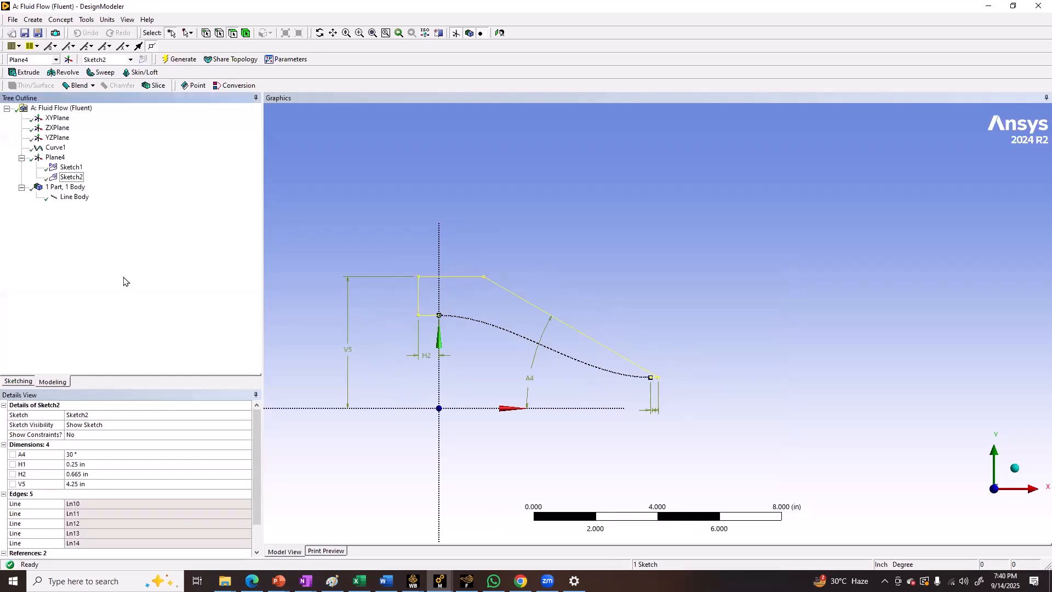
click(50, 118)
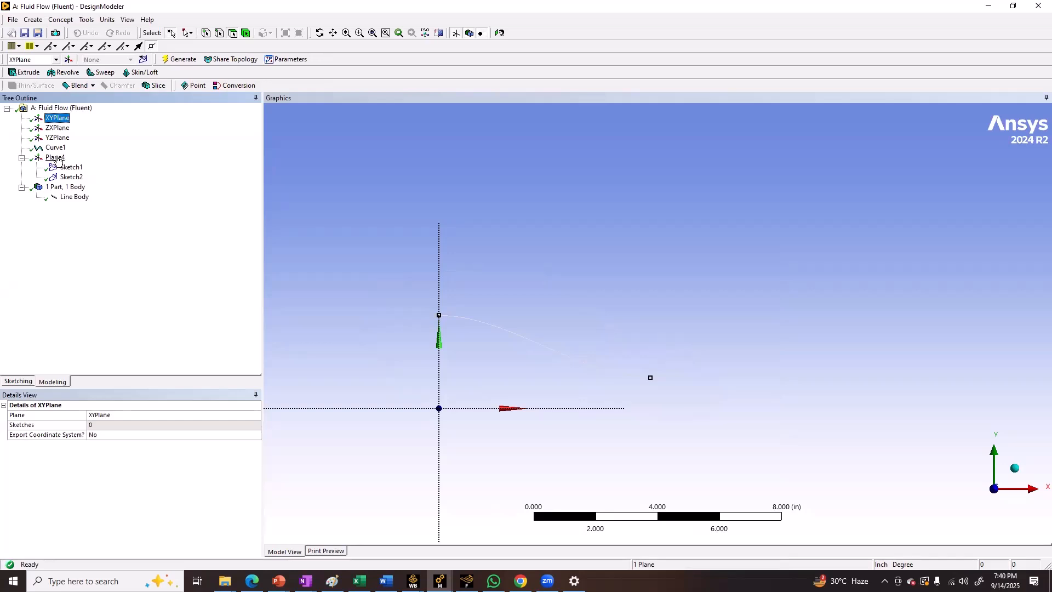
click(298, 267)
click(71, 167)
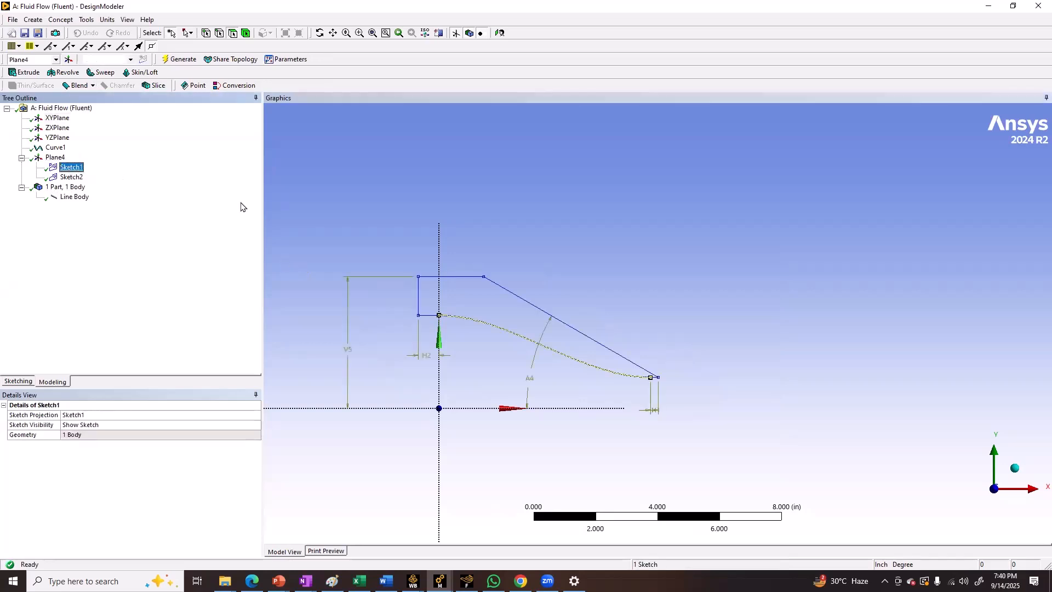
right_click(75, 169)
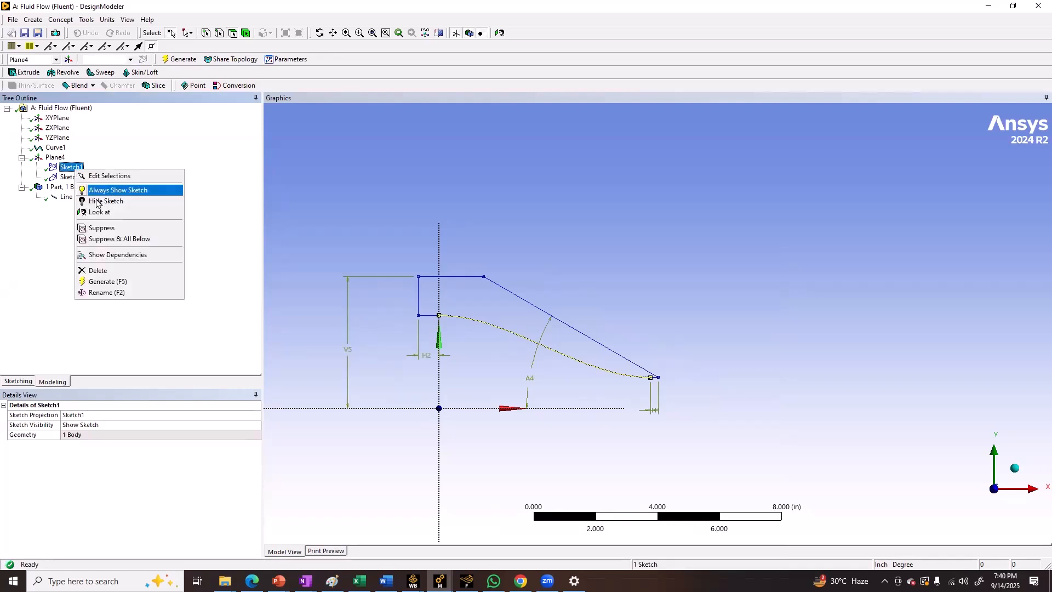
click(97, 201)
click(76, 177)
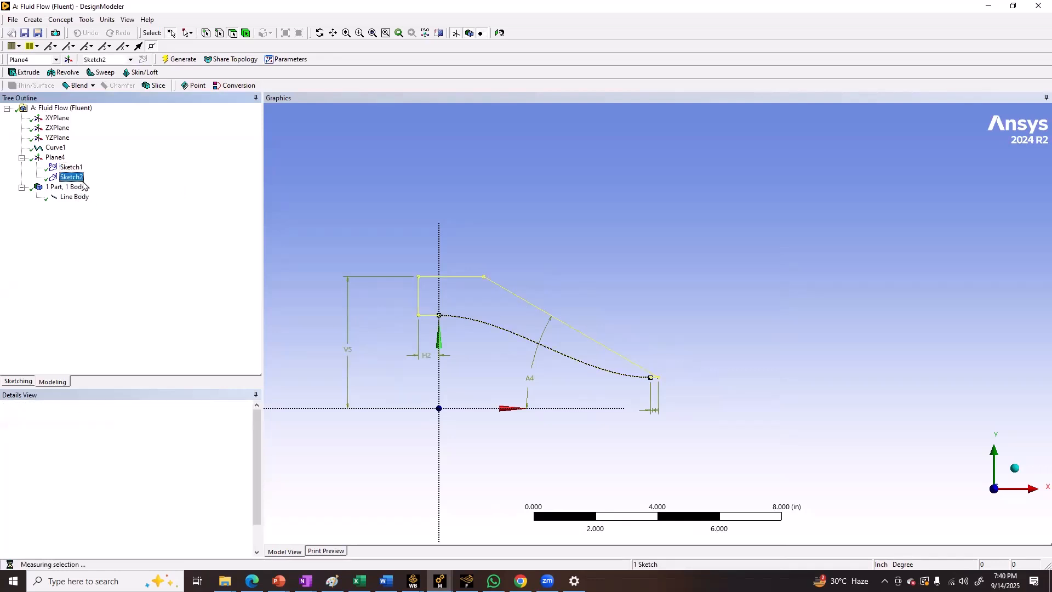
right_click(82, 181)
click(110, 188)
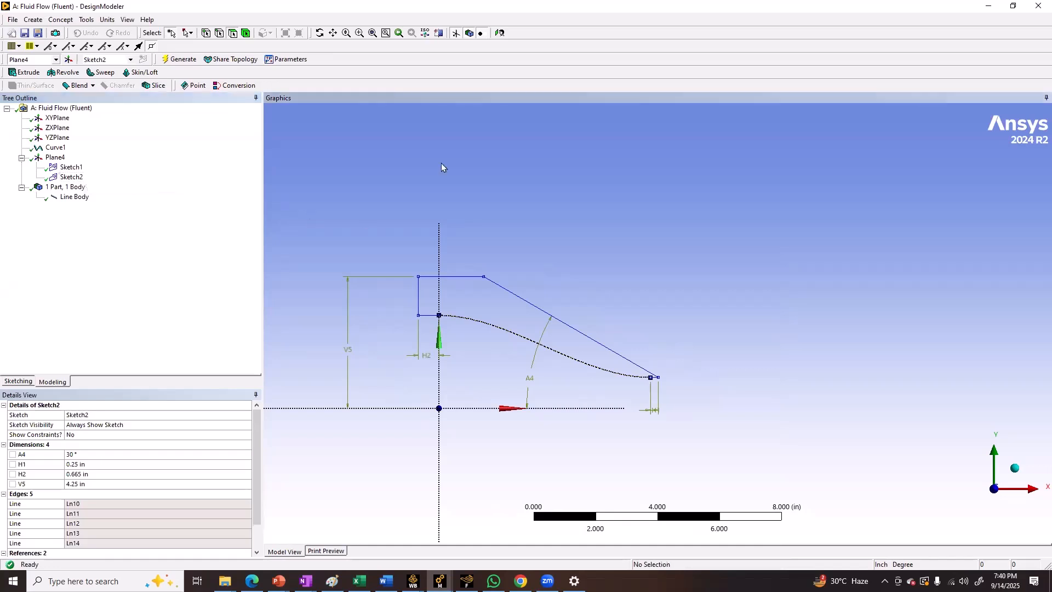
click(455, 33)
scroll(327, 255, down, 1)
Save the project as abc, replacing the existing project file
click(24, 31)
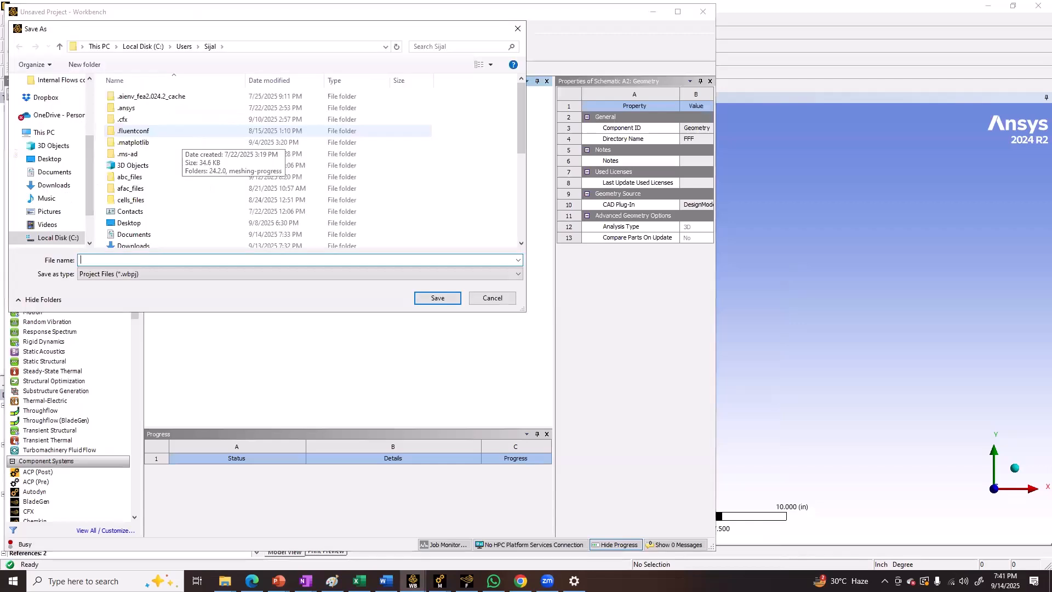
text(abc)
key(Return)
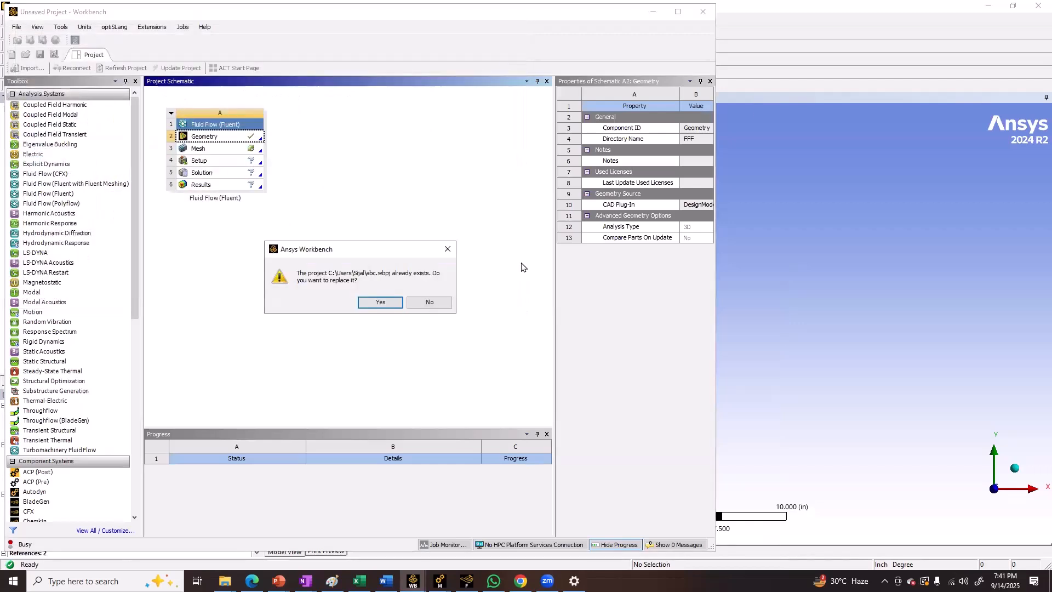
click(391, 306)
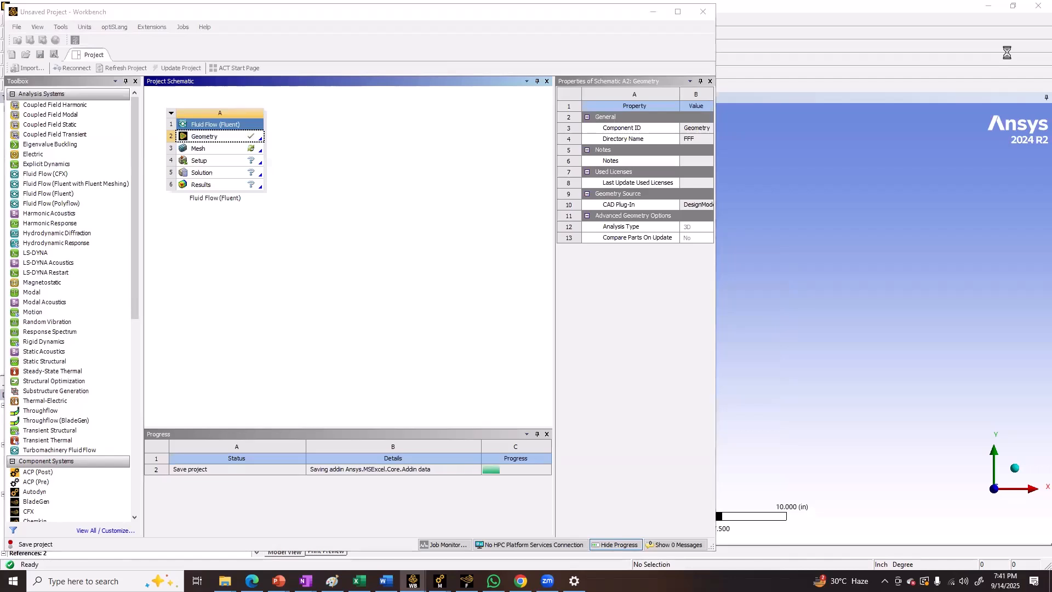
Switch to WhatsApp to view the workshop group chat
click(493, 581)
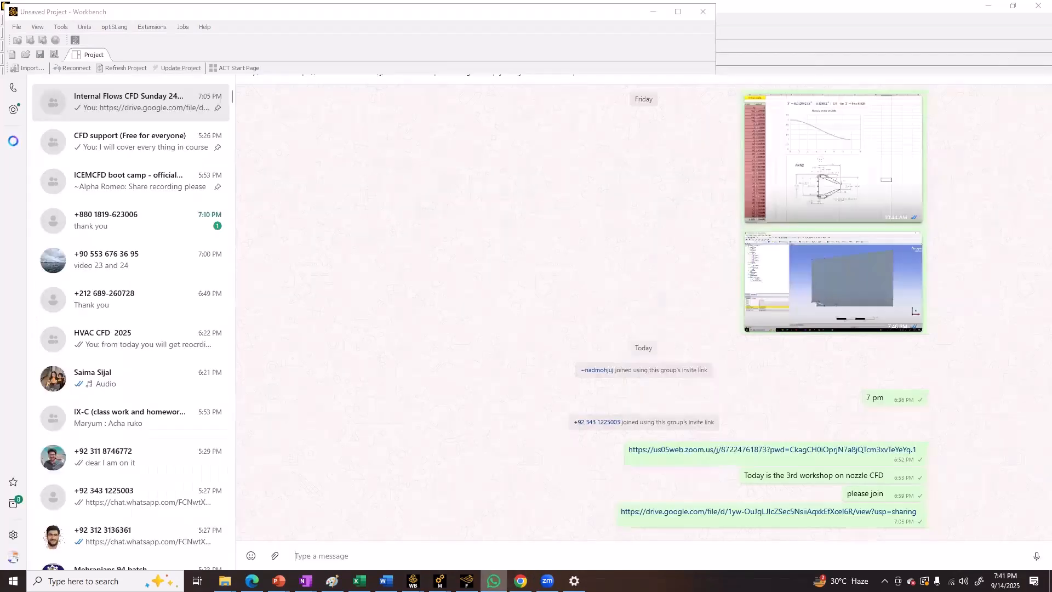